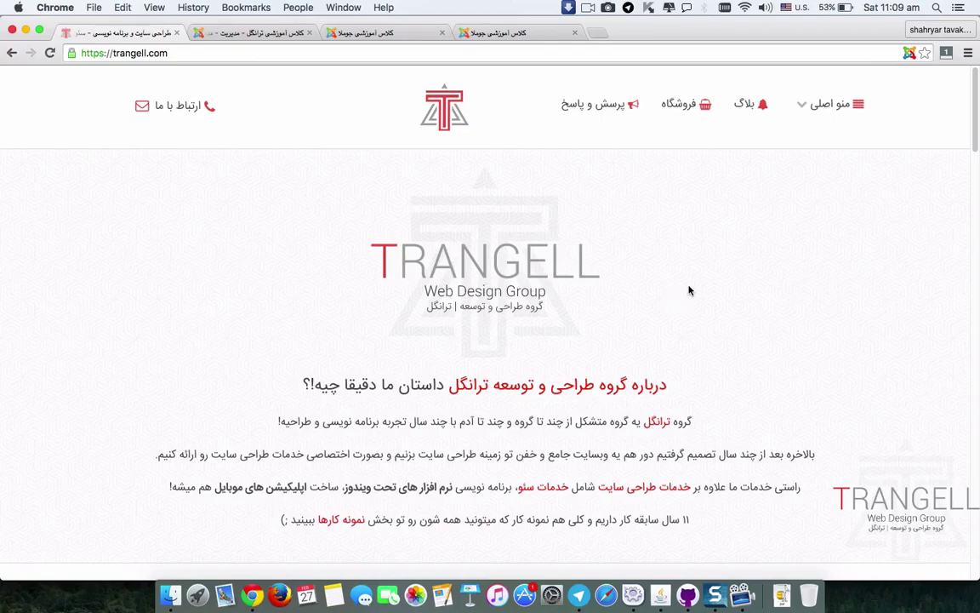
Step: Switch to the admin tab, reload the administrator URL and submit the login page
left_click(230, 32)
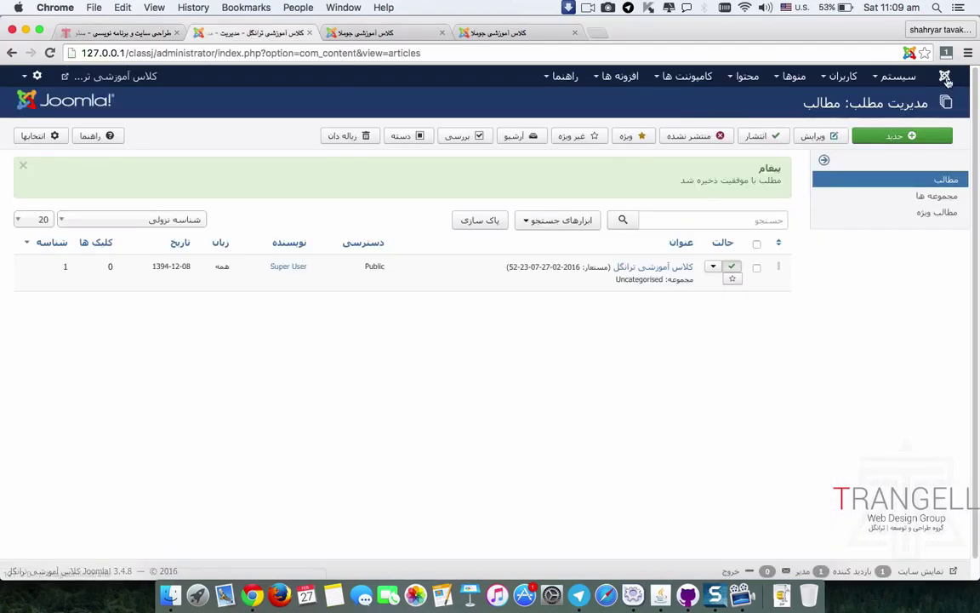
left_click(847, 73)
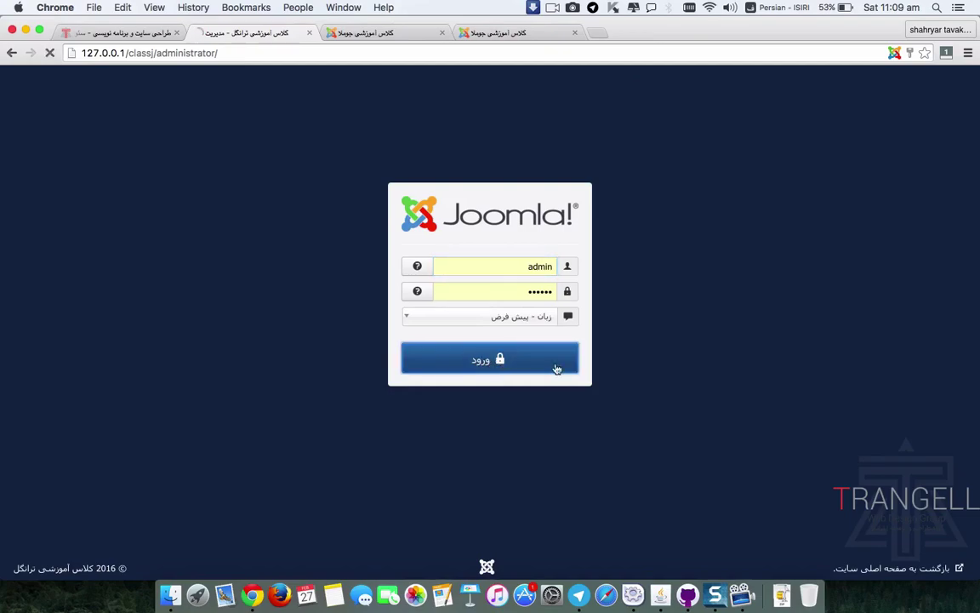
left_click(562, 362)
Step: Submit the login form with Enter to reach the administrator control panel
key("Return")
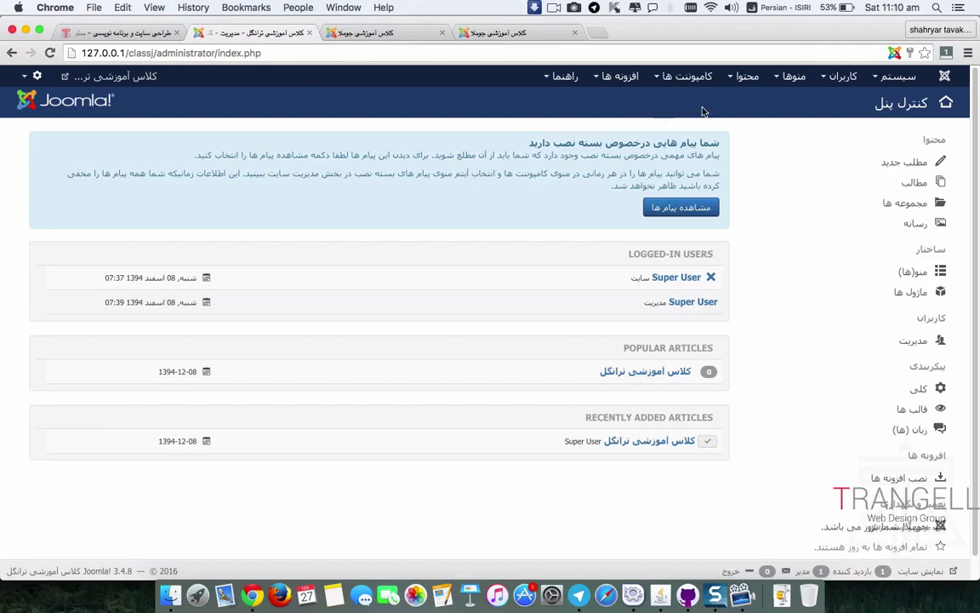
Step: Go to Components > Contacts and show its Categories list
left_click(696, 78)
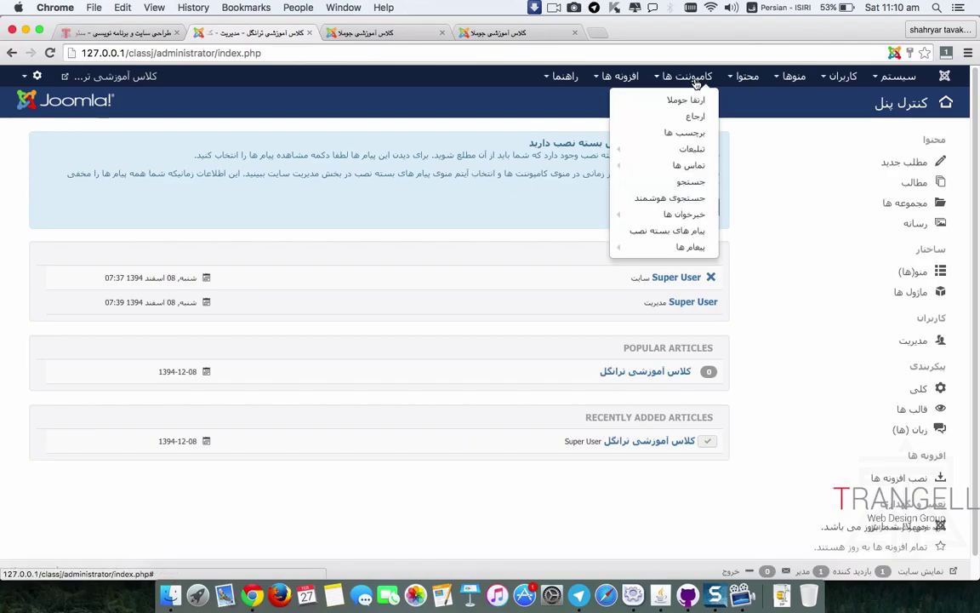
mouse_move(686, 214)
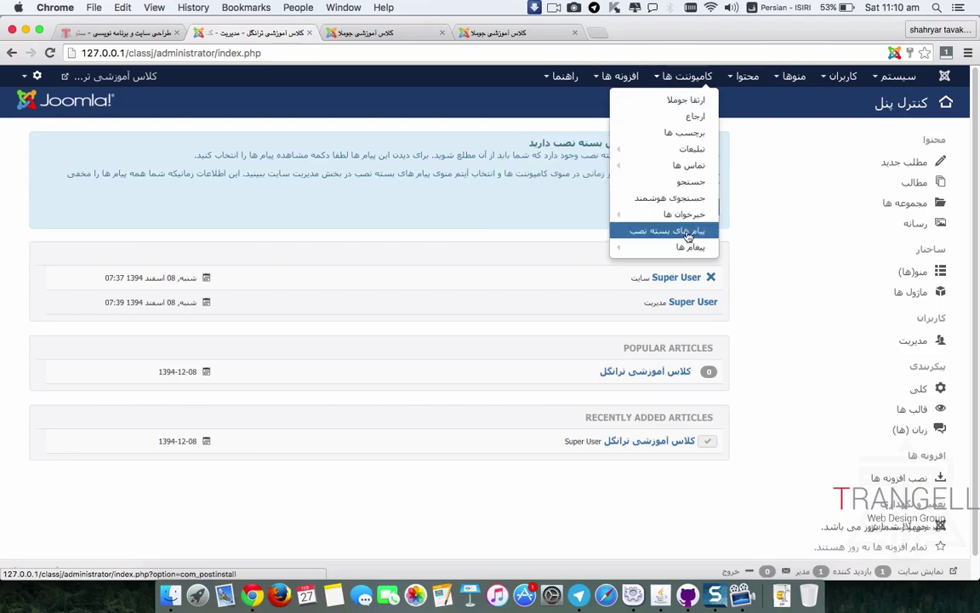
mouse_move(689, 246)
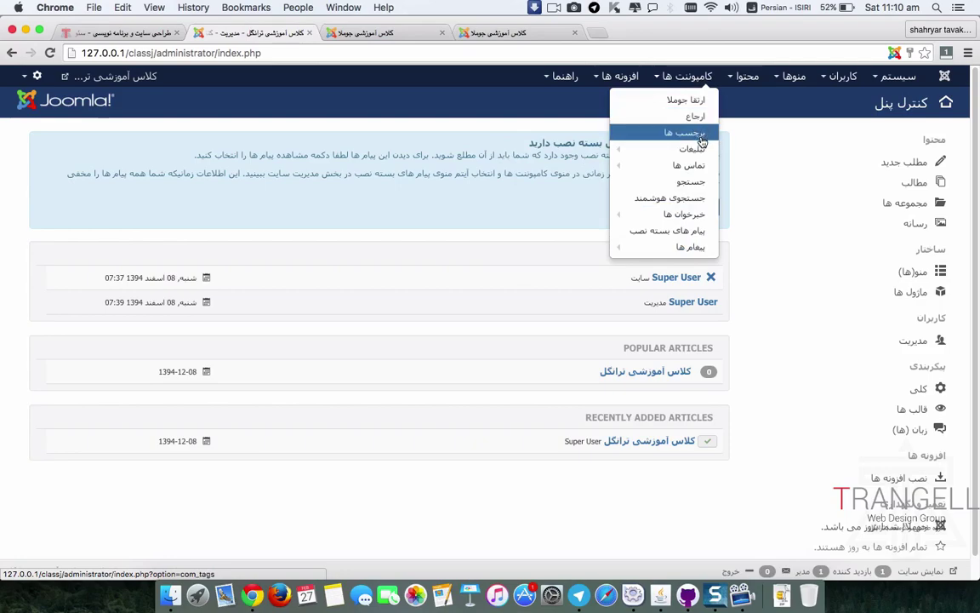
mouse_move(701, 152)
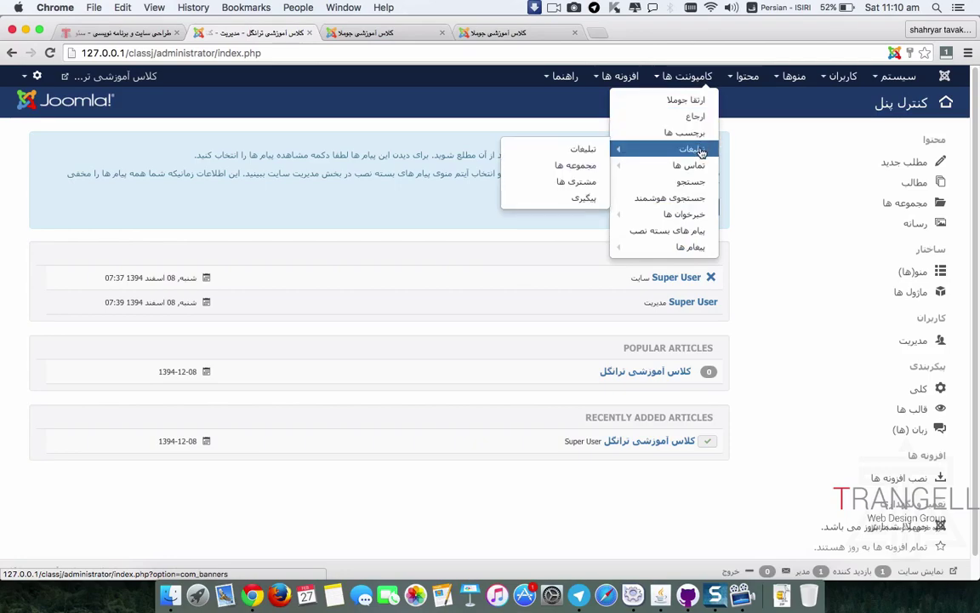
left_click(698, 167)
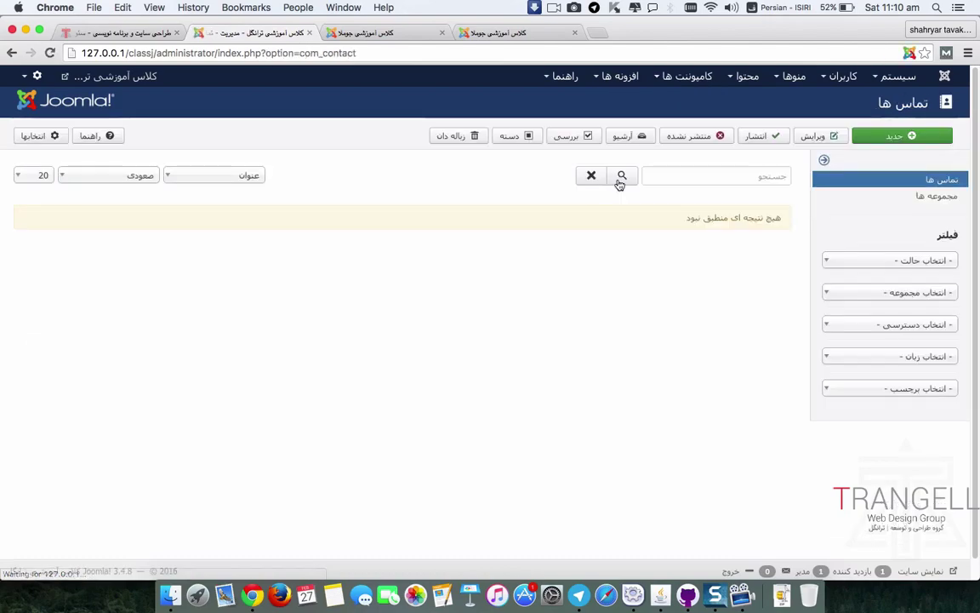
left_click(931, 196)
Step: Open Uncategorised, close it unsaved, and return to Contacts > Categories
left_click(667, 213)
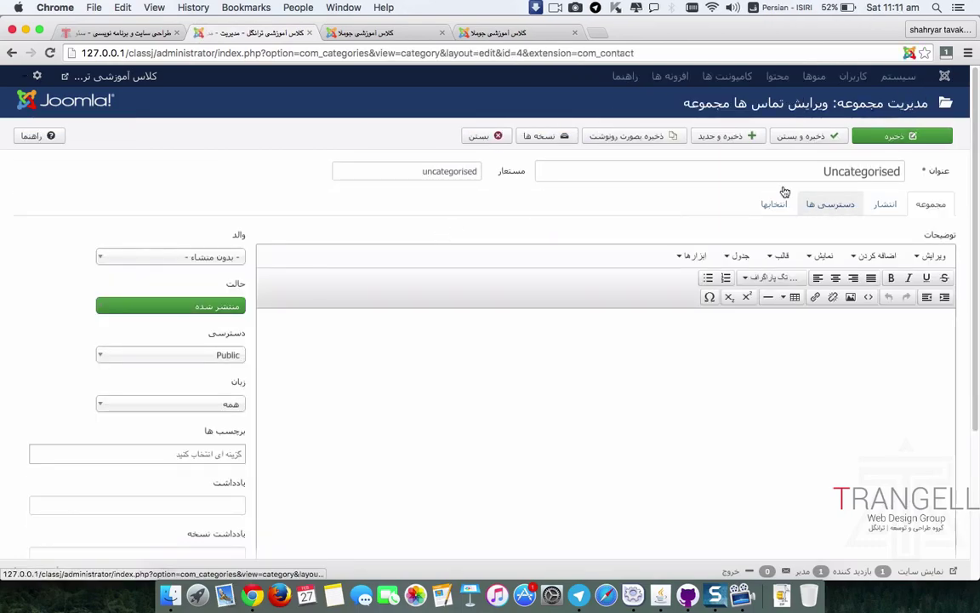
left_click(479, 135)
left_click(704, 80)
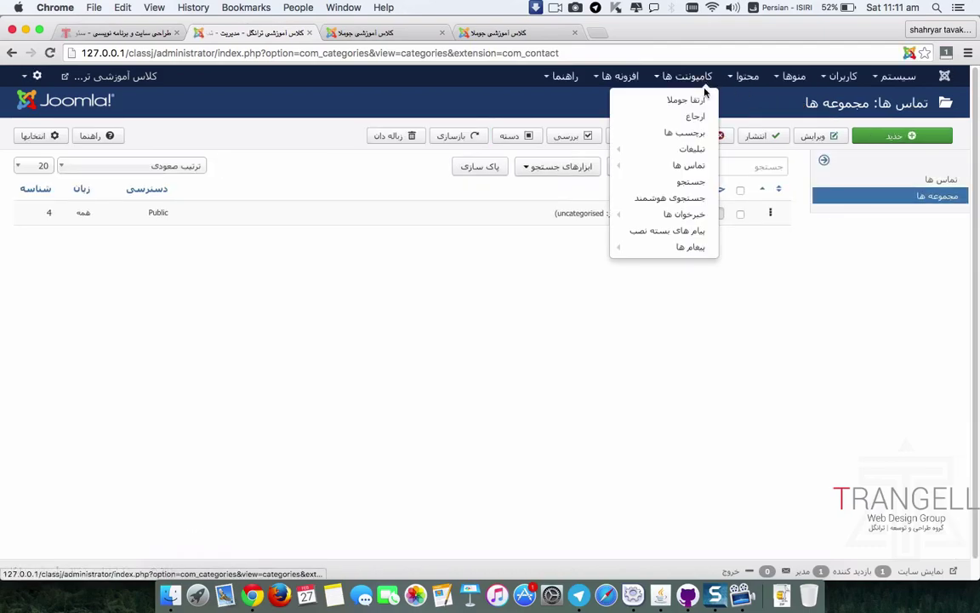
mouse_move(693, 166)
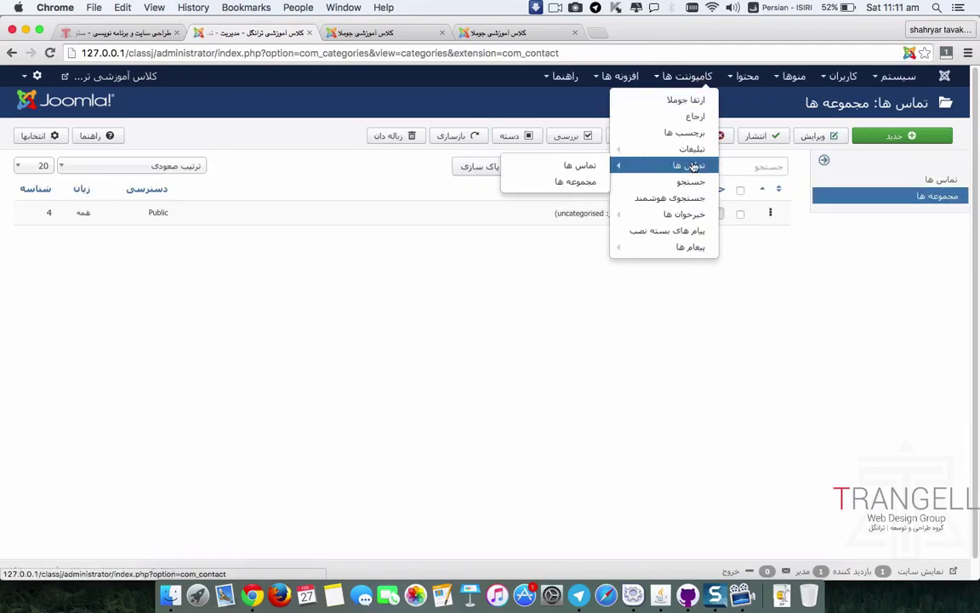
left_click(570, 181)
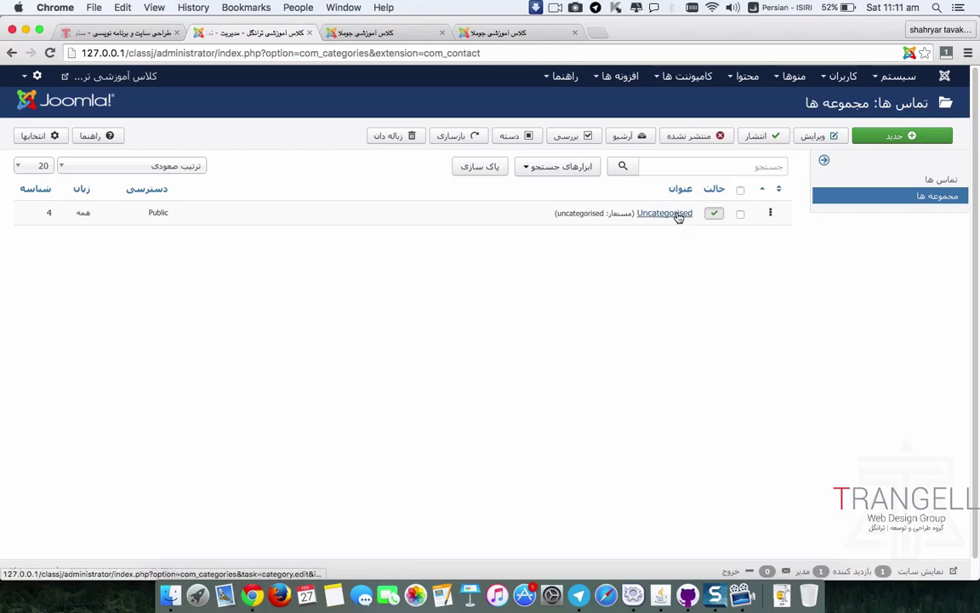
Step: Retitle the Uncategorised category 'تماس با ترانگل' and save & close
left_click(677, 214)
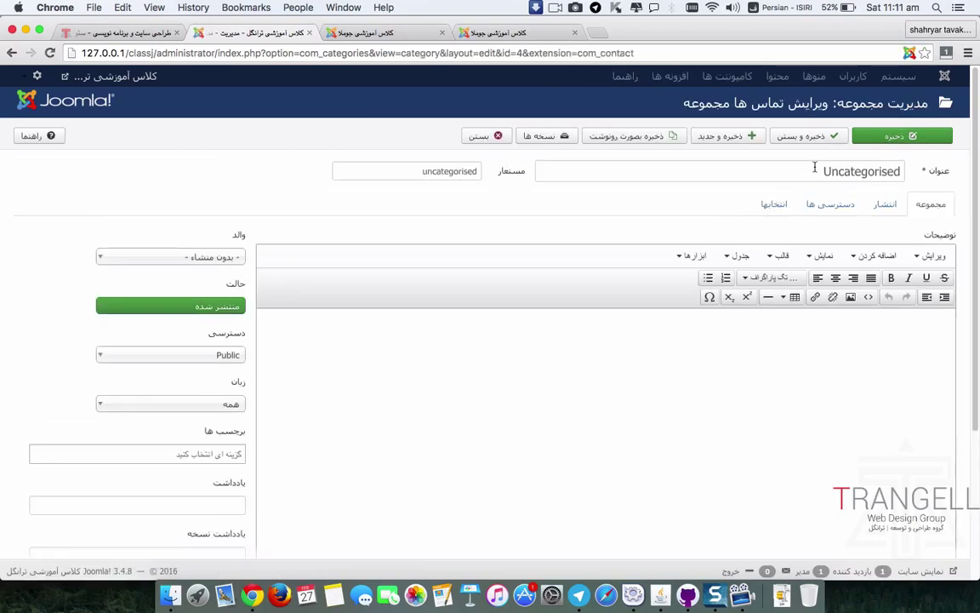
double_click(809, 170)
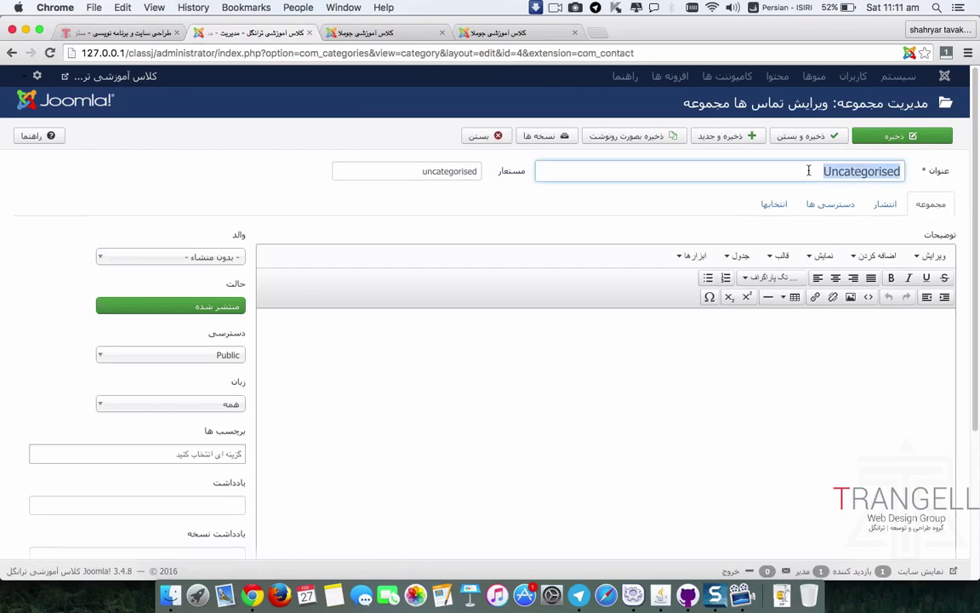
type("تماس با ترانگل")
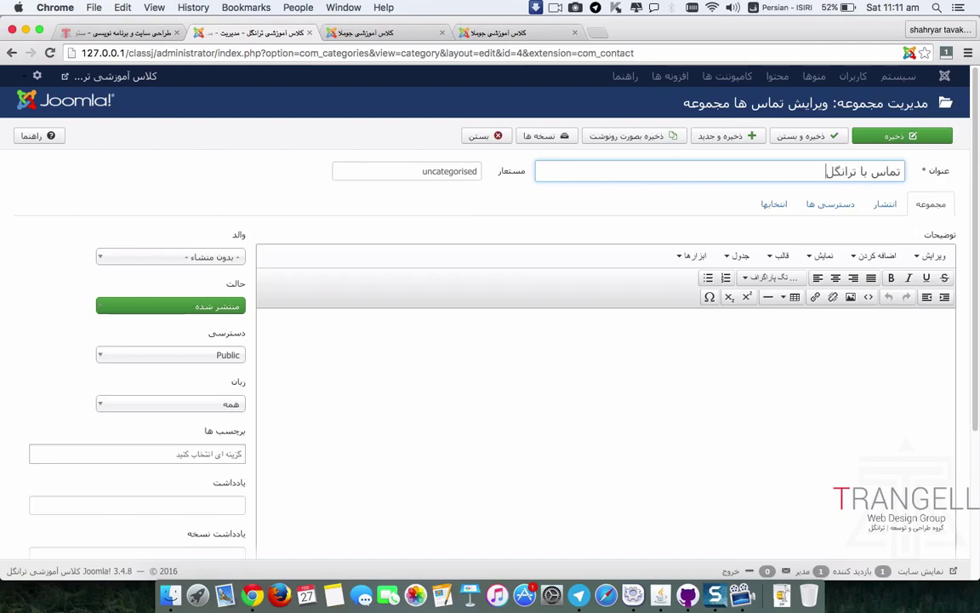
left_click(774, 136)
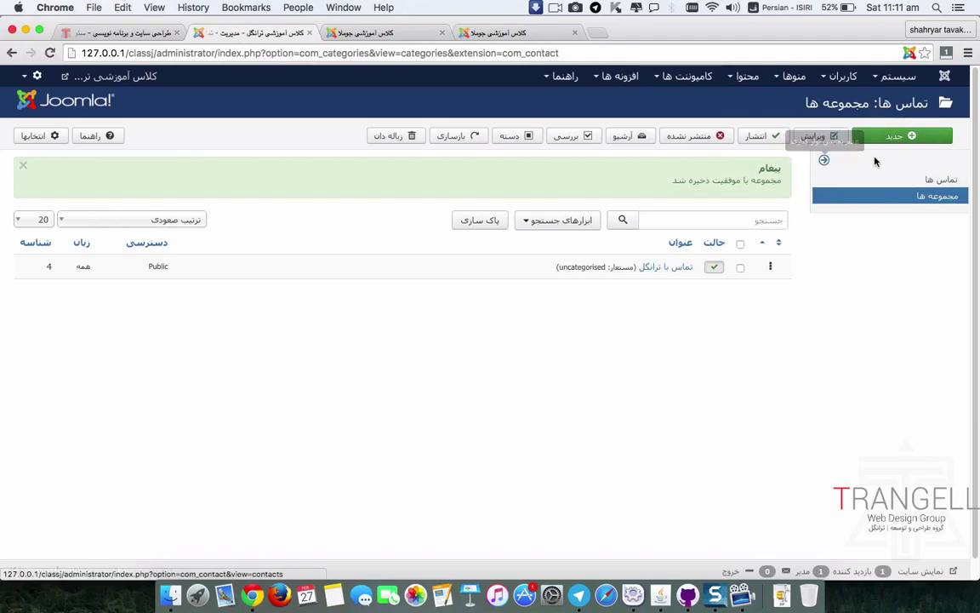
Step: Start a new contact linked to the Super User account with the powered_by image
left_click(936, 179)
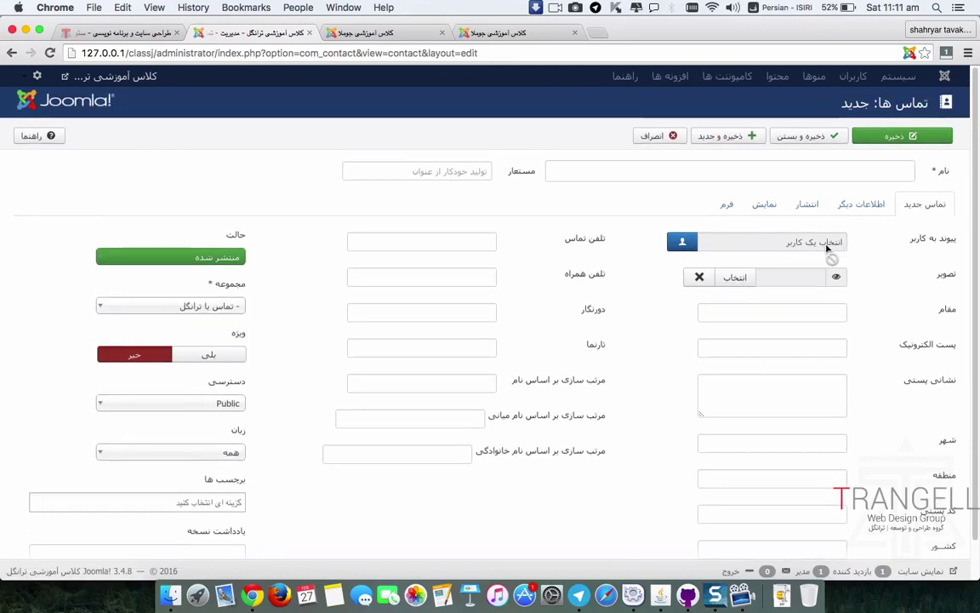
left_click(685, 243)
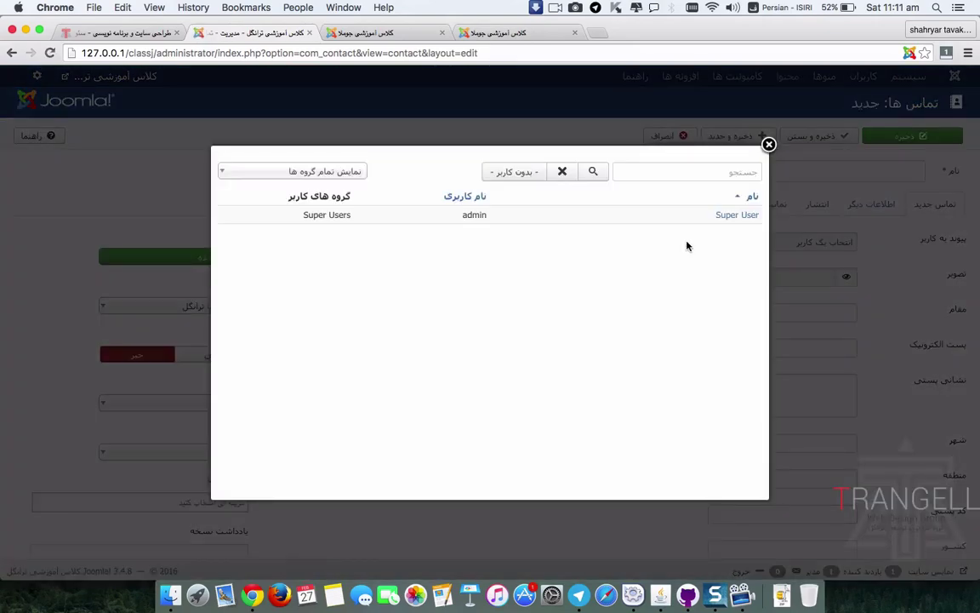
left_click(727, 216)
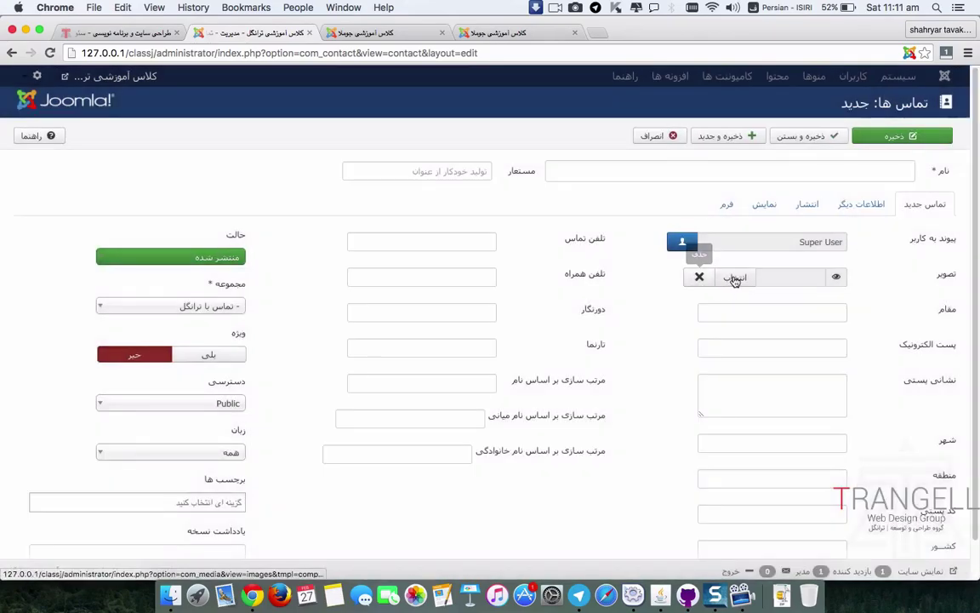
left_click(735, 281)
left_click(351, 264)
left_click(276, 176)
Step: Enter the contact's e-mail address, switching the keyboard to English
left_click(824, 310)
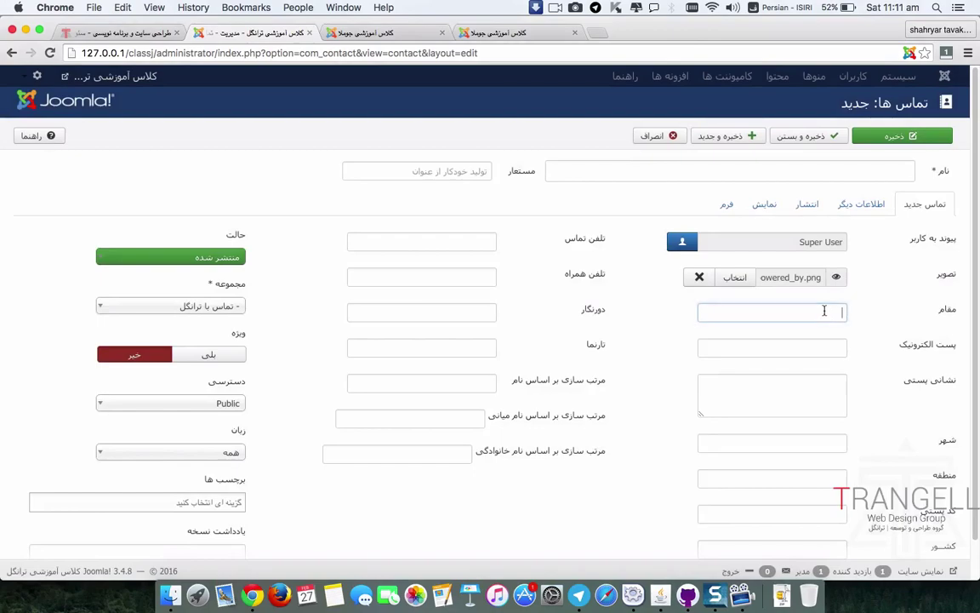
left_click(814, 350)
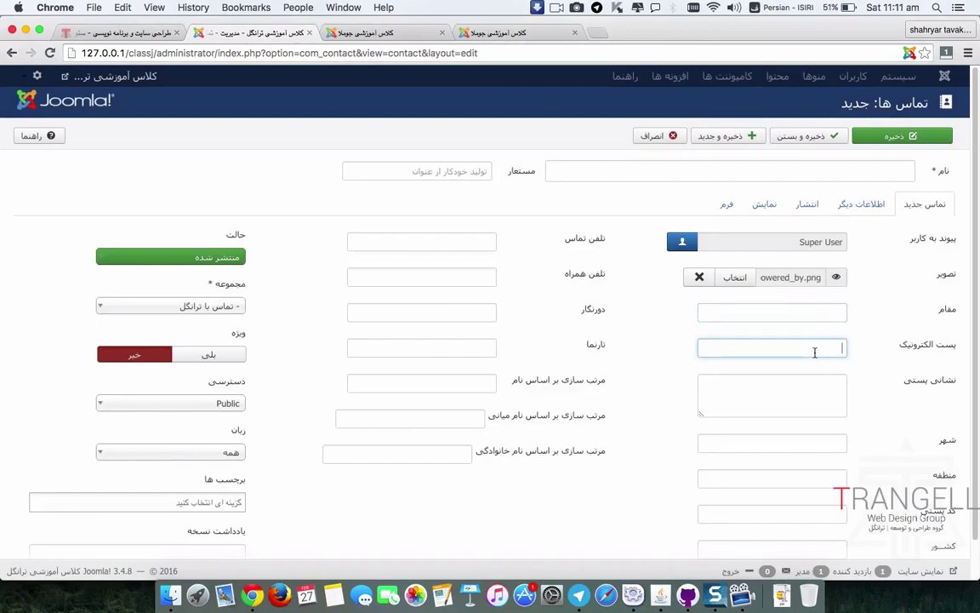
type("هدبخ")
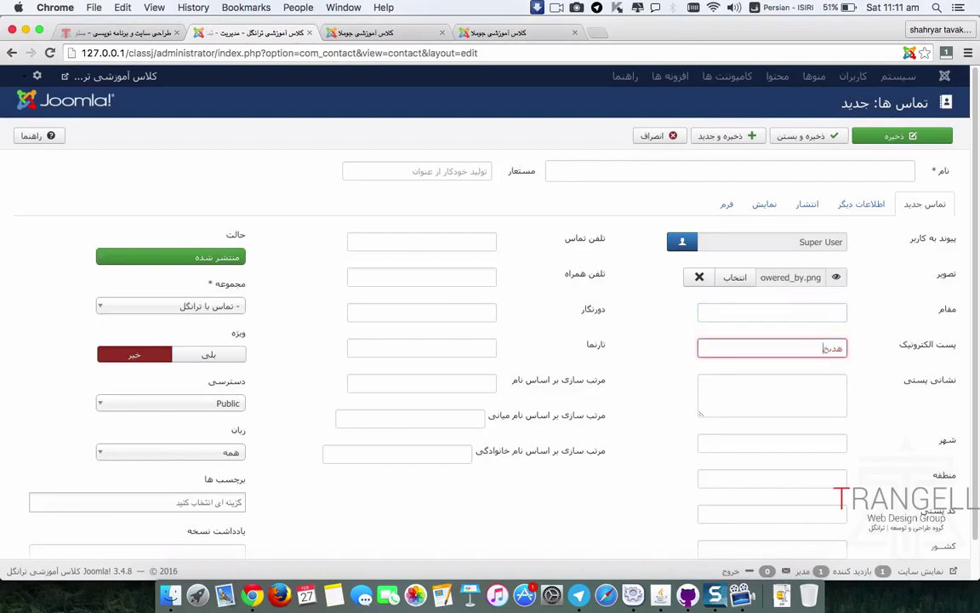
key("BackSpace")
key("BackSpace")
key("BackSpace")
key("BackSpace")
key("ctrl+space")
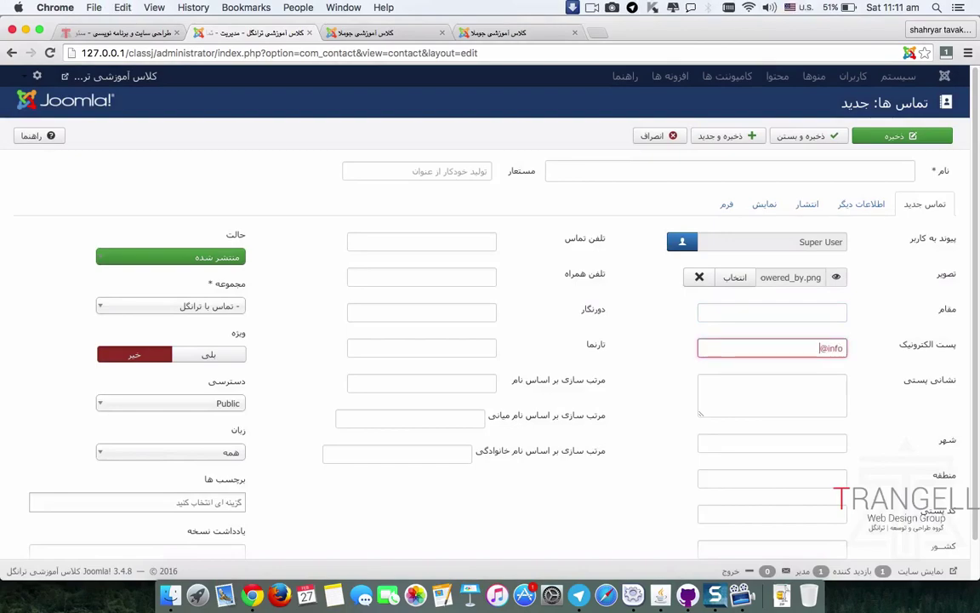
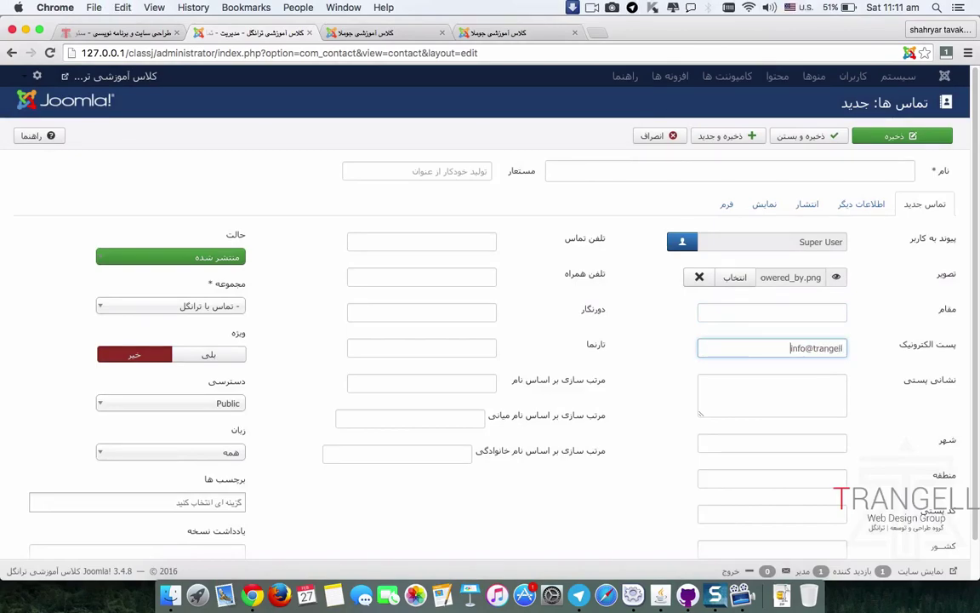
Step: Type the postal address in Persian and set the city to امل
left_click(788, 408)
key("ctrl+space")
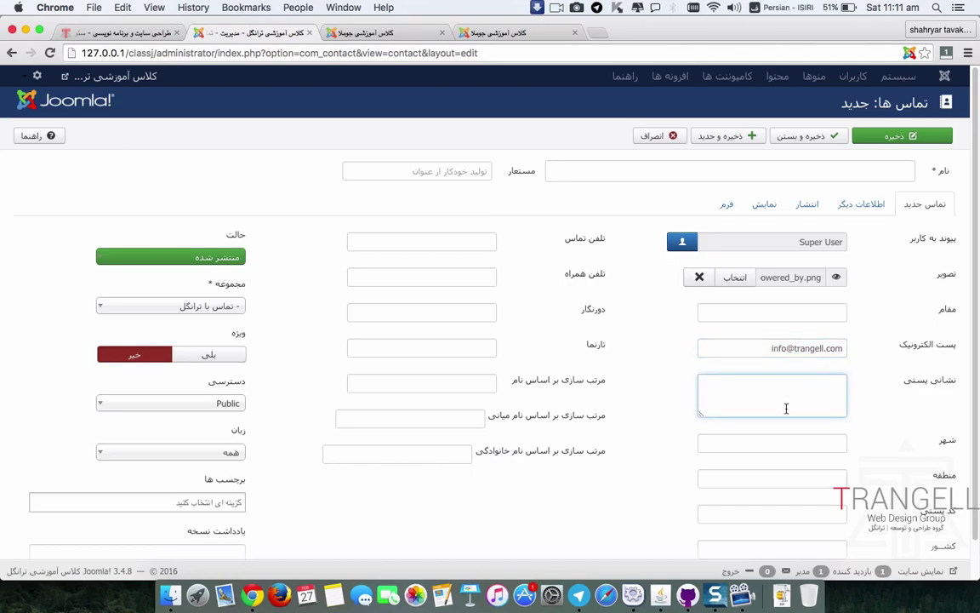
type("ایران . مازندران . امل")
key("Tab")
type("امل")
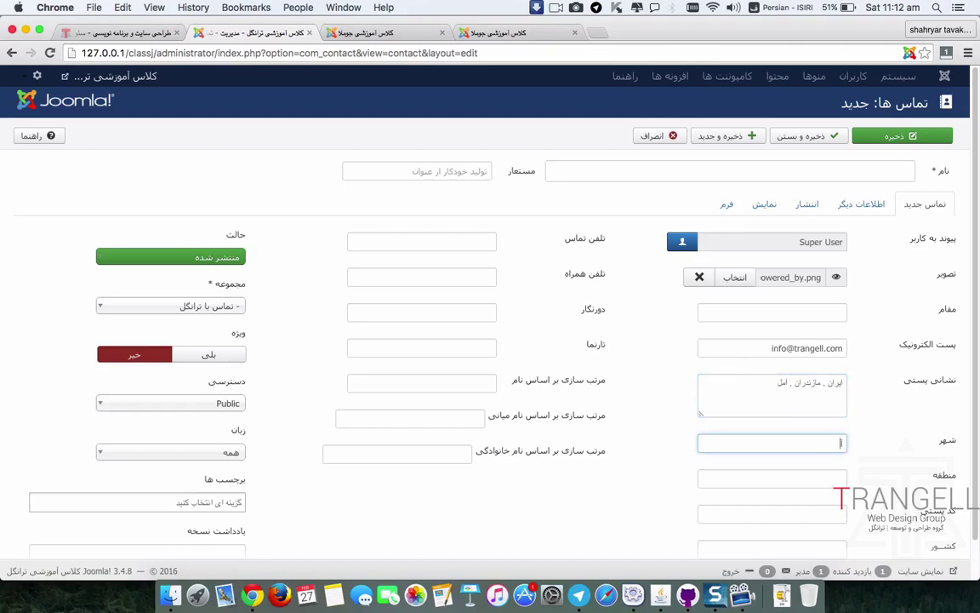
key("Tab")
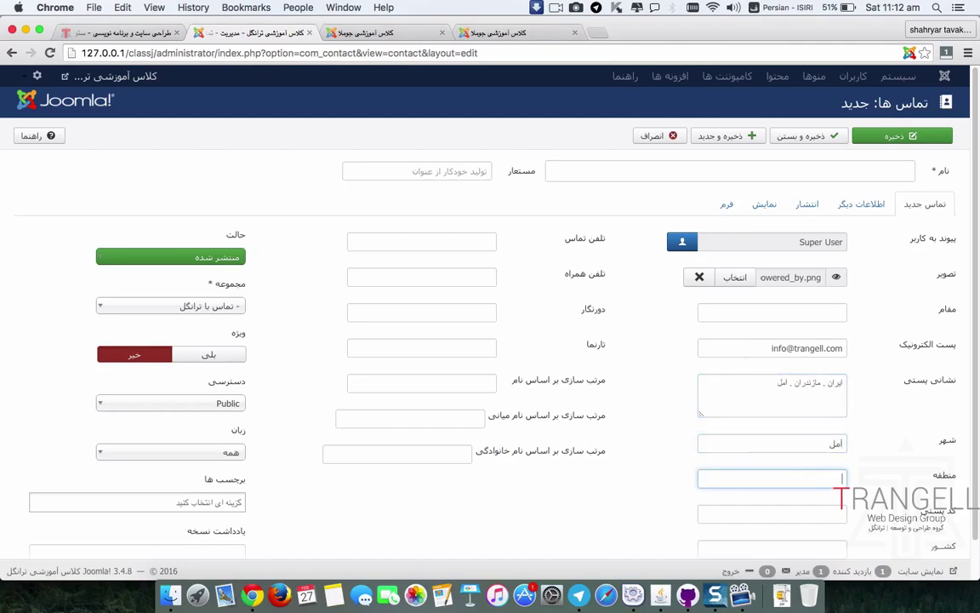
Step: Set the contact's country to ایران
scroll(766, 400, "down", 1)
left_click(826, 467)
left_click(815, 502)
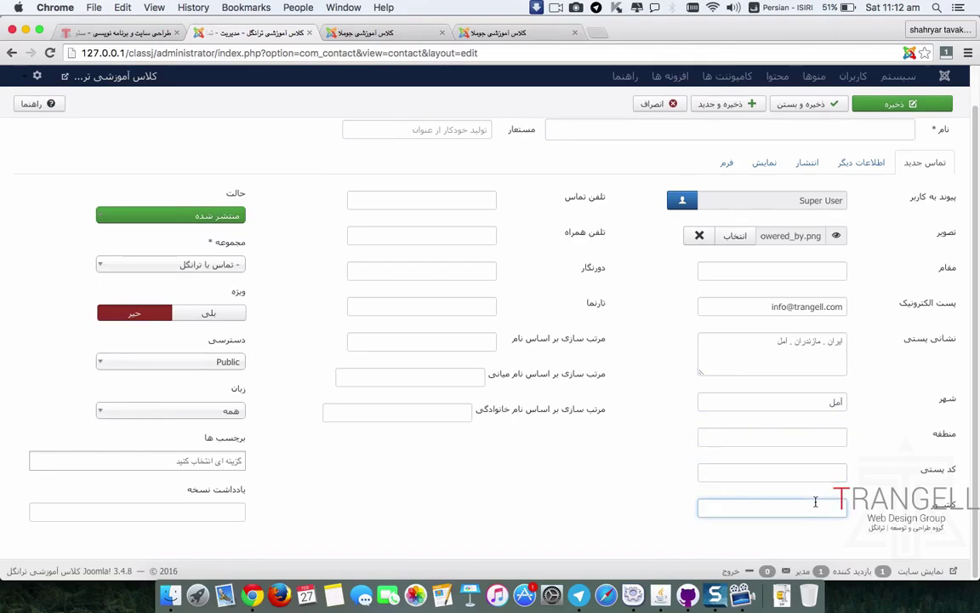
type("ایران")
Step: Enter the contact's telephone and mobile numbers
left_click(445, 196)
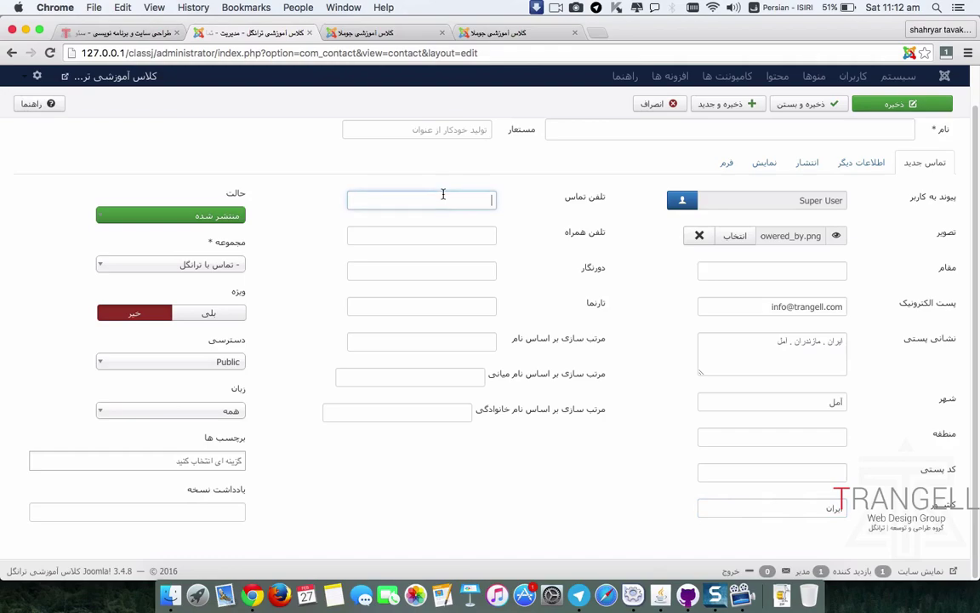
key("ctrl+space")
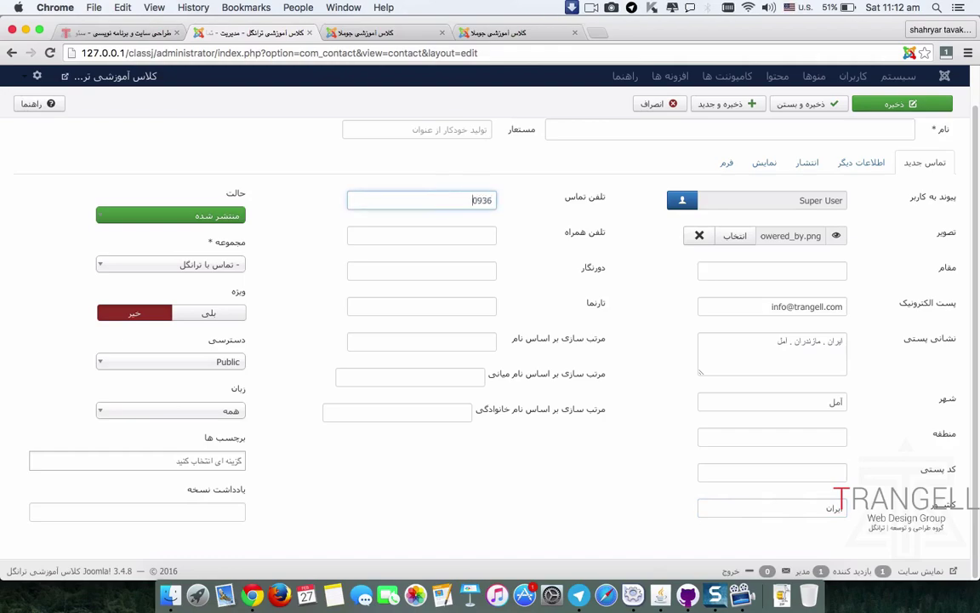
left_click(467, 200)
left_click(467, 235)
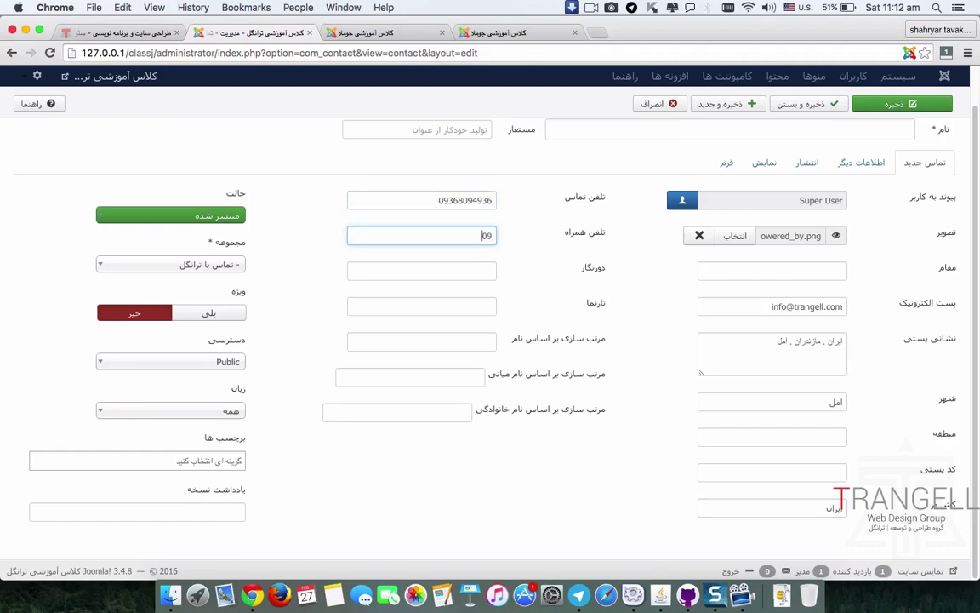
Step: Tag the contact with تماس باما and ترانگل
left_click(231, 456)
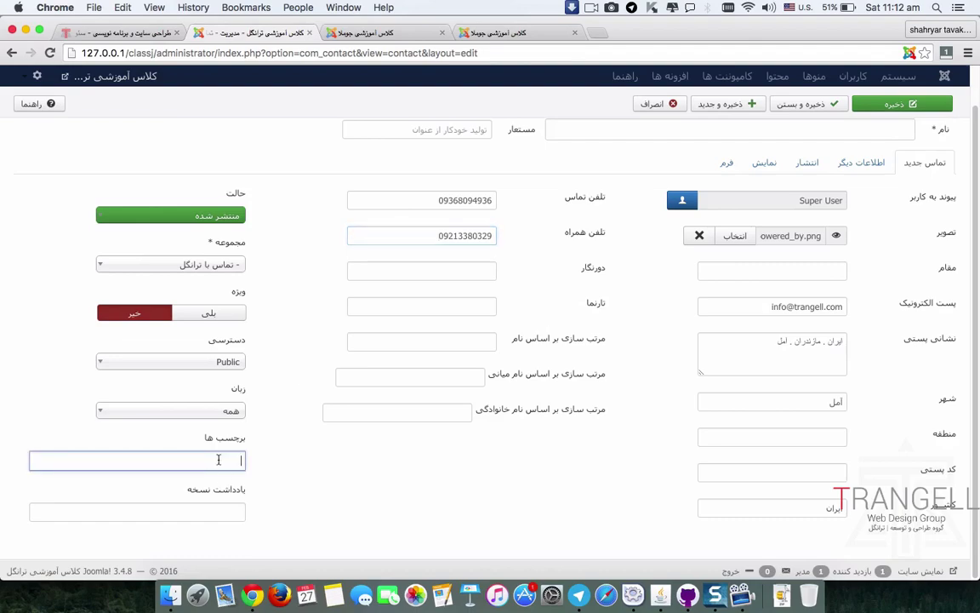
type("jl")
key("BackSpace")
key("BackSpace")
key("ctrl+space")
type("تماس باما")
key("Return")
type("ترانگل")
key("Return")
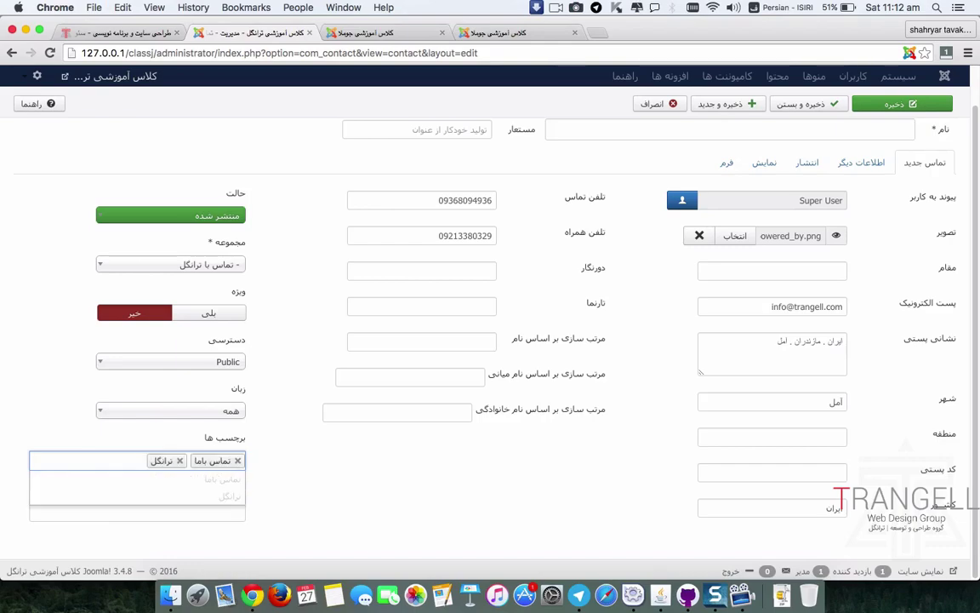
Step: Open the Miscellaneous Information tab and glance at the front-end tabs
scroll(510, 323, "up", 2)
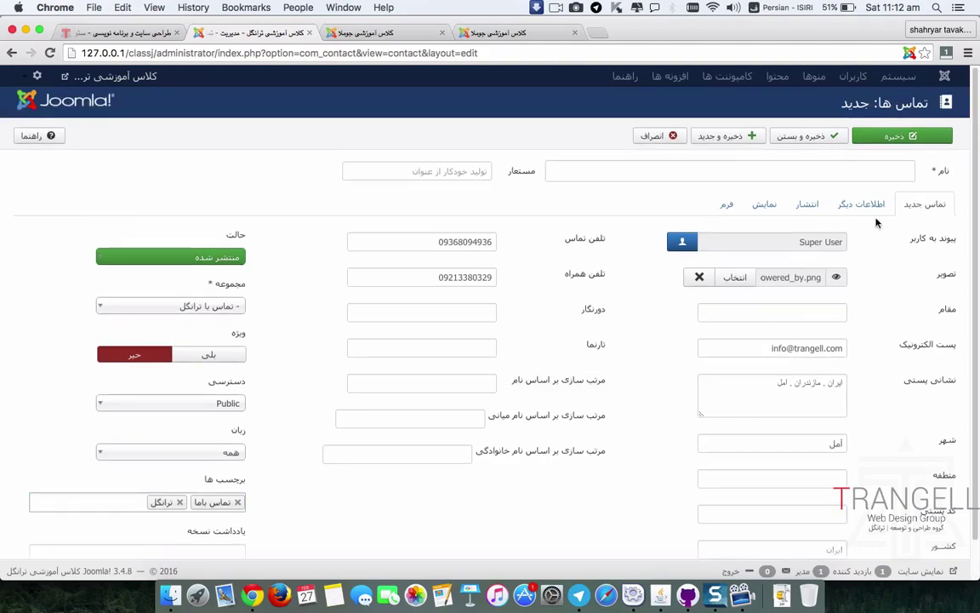
left_click(861, 204)
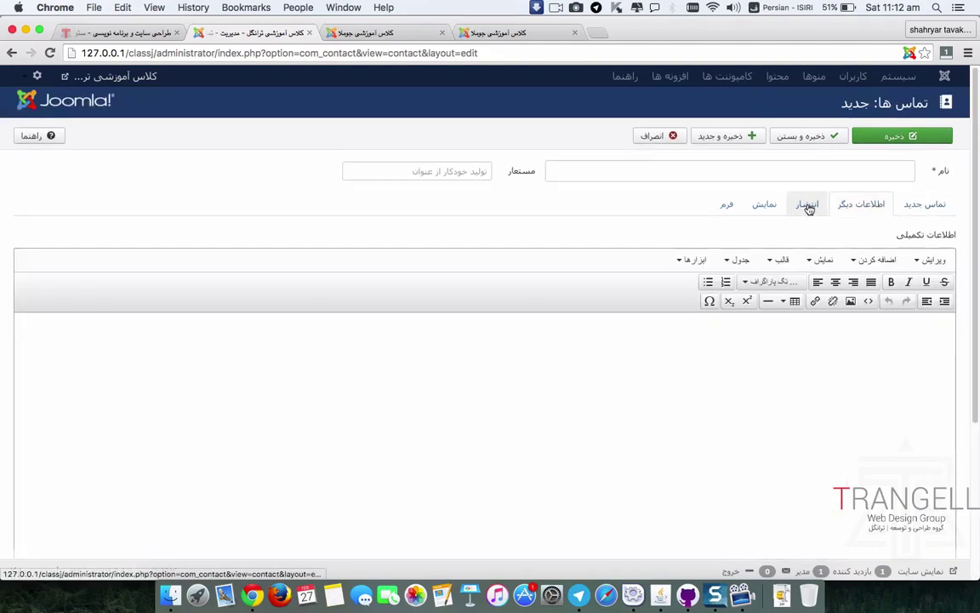
left_click(473, 35)
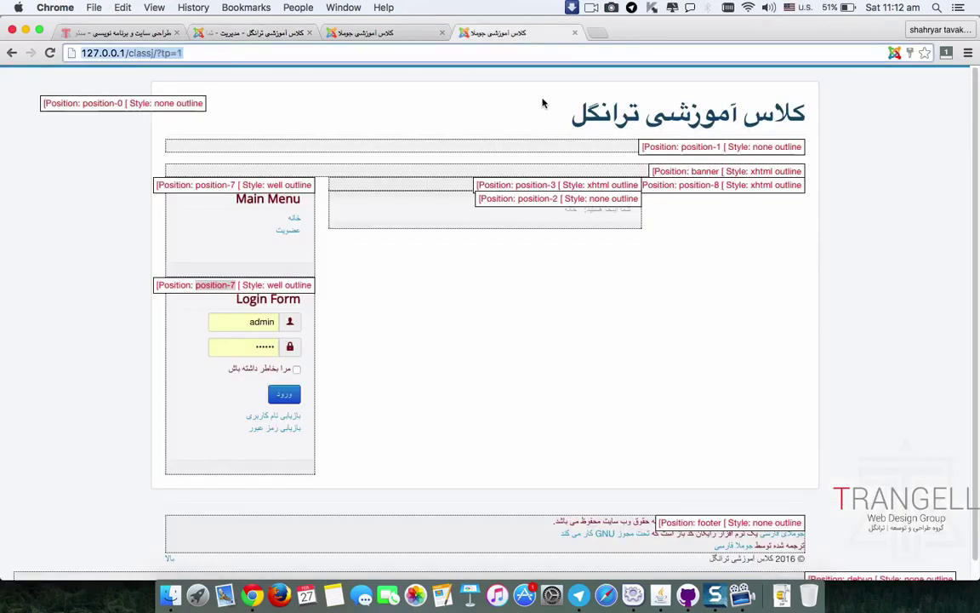
left_click(374, 32)
Step: Select the about-us section text on the trangell.com homepage
left_click(255, 32)
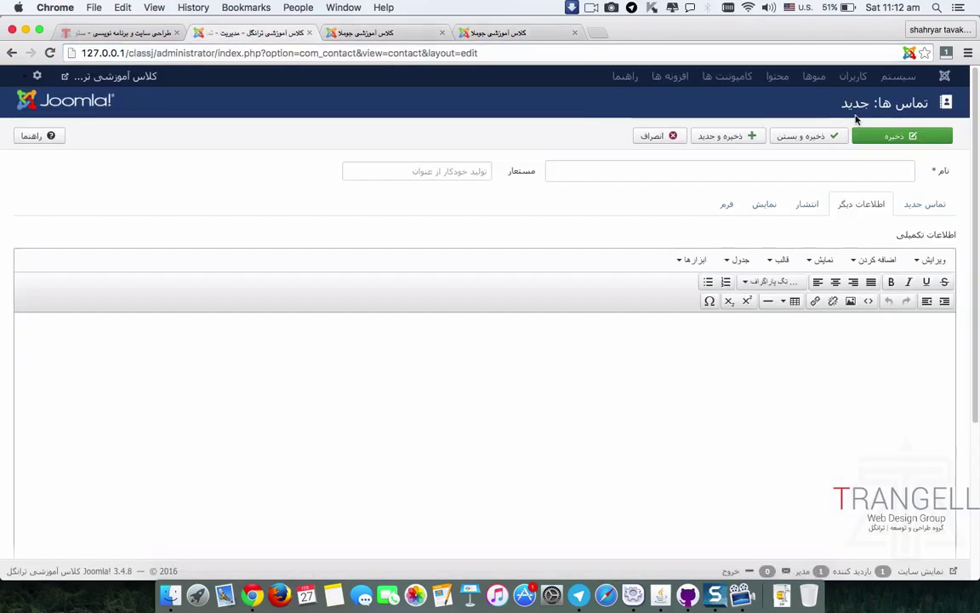
left_click(74, 32)
scroll(429, 287, "down", 1)
left_click_drag(262, 428, 608, 272)
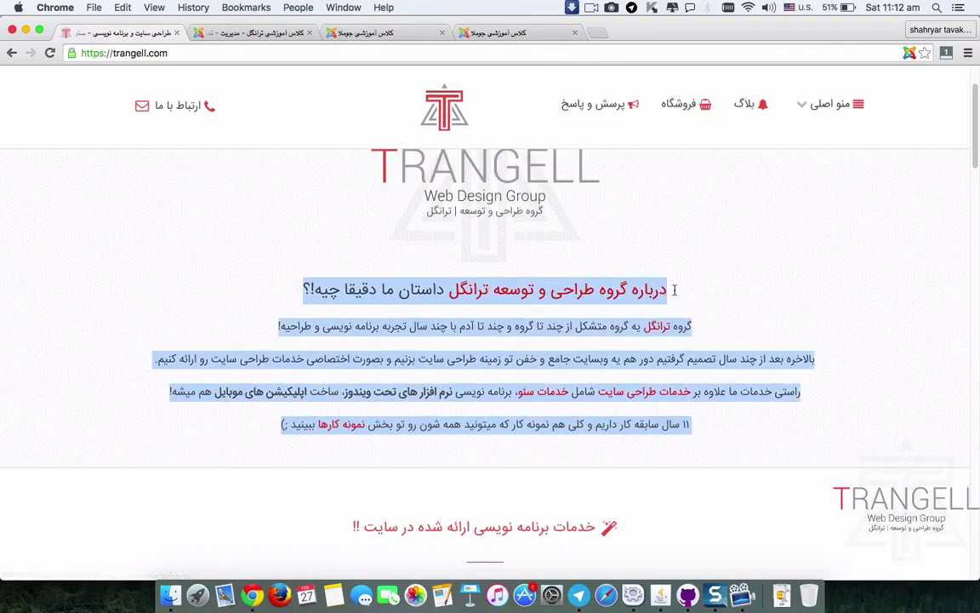
Step: Paste the about text into the extra information editor and return to rich-text view
left_click(249, 32)
scroll(620, 340, "down", 3)
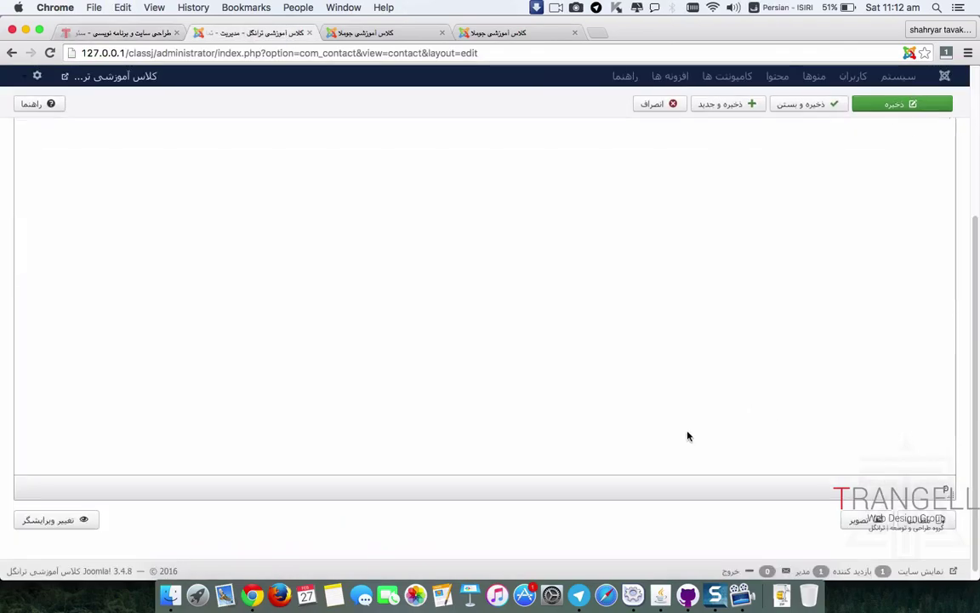
left_click(451, 334)
key("super+v")
key("super+a")
left_click(61, 511)
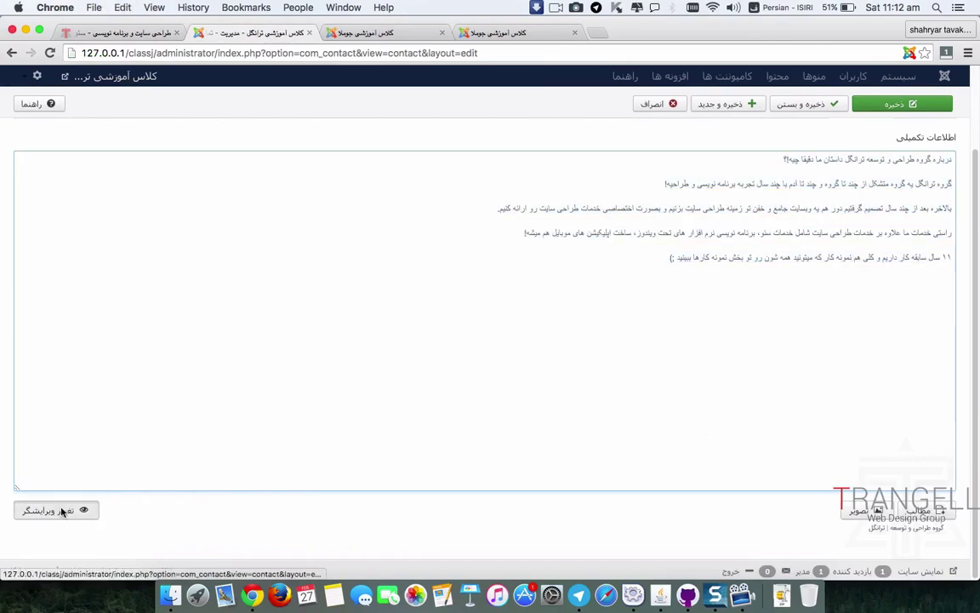
key("super+a")
left_click(434, 388)
scroll(433, 388, "up", 5)
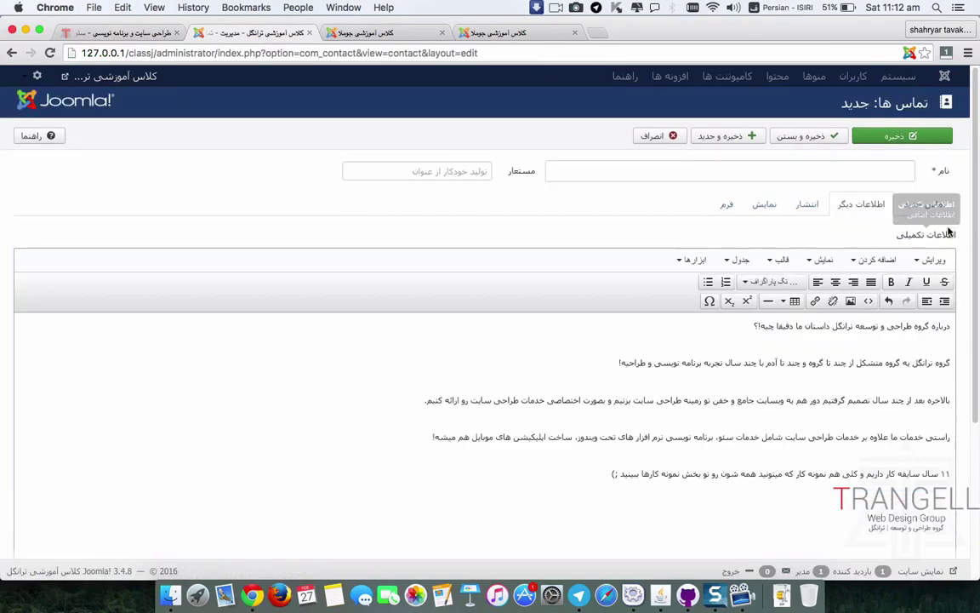
Step: Review the contact's Publishing, Display and Form tabs
left_click(809, 205)
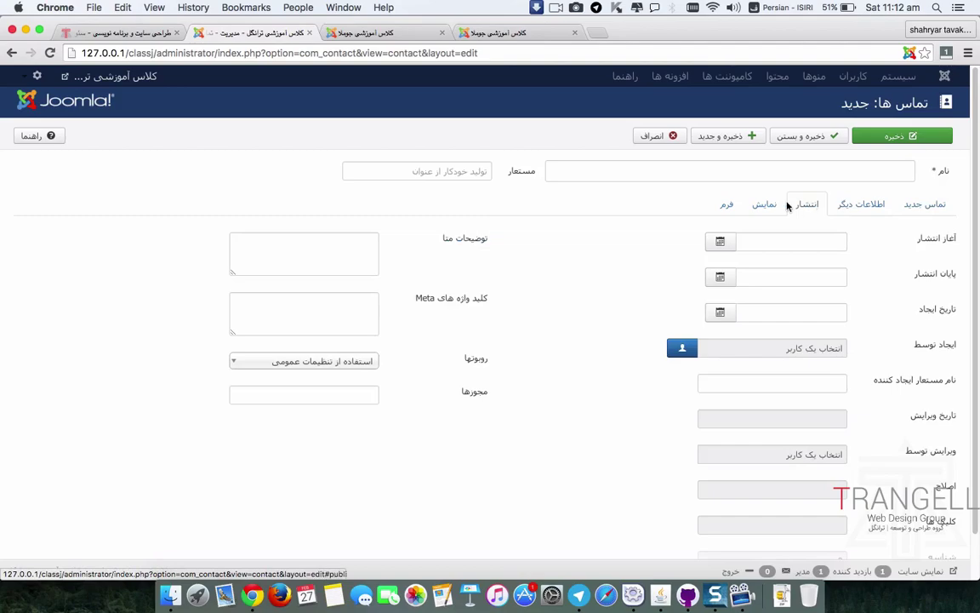
left_click(763, 204)
left_click(727, 204)
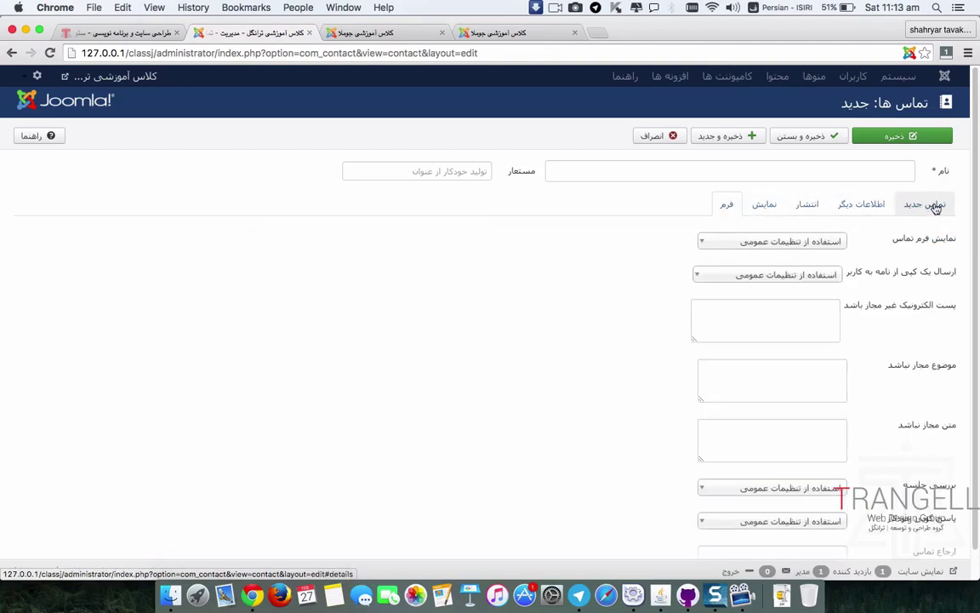
scroll(759, 313, "down", 1)
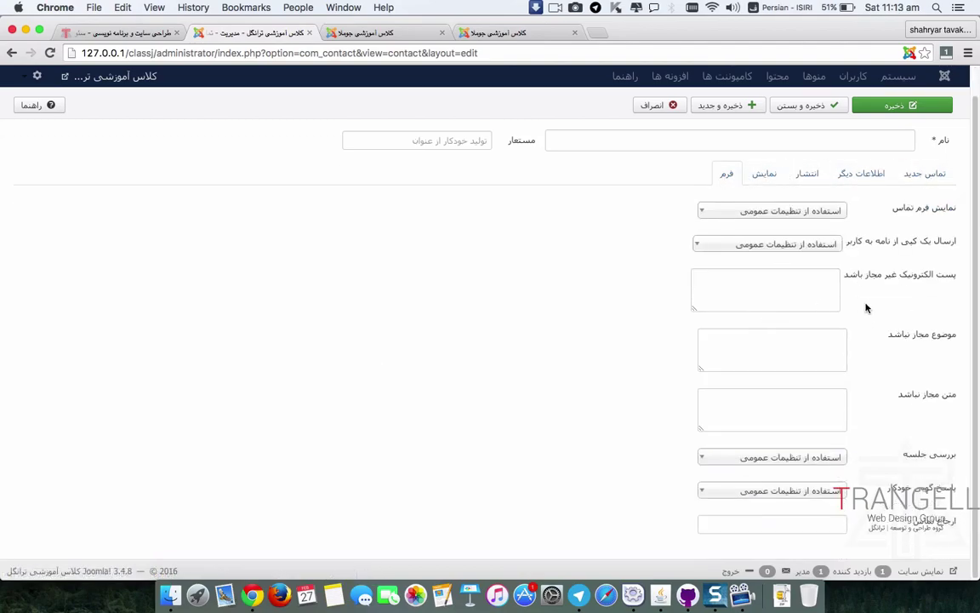
scroll(866, 306, "up", 1)
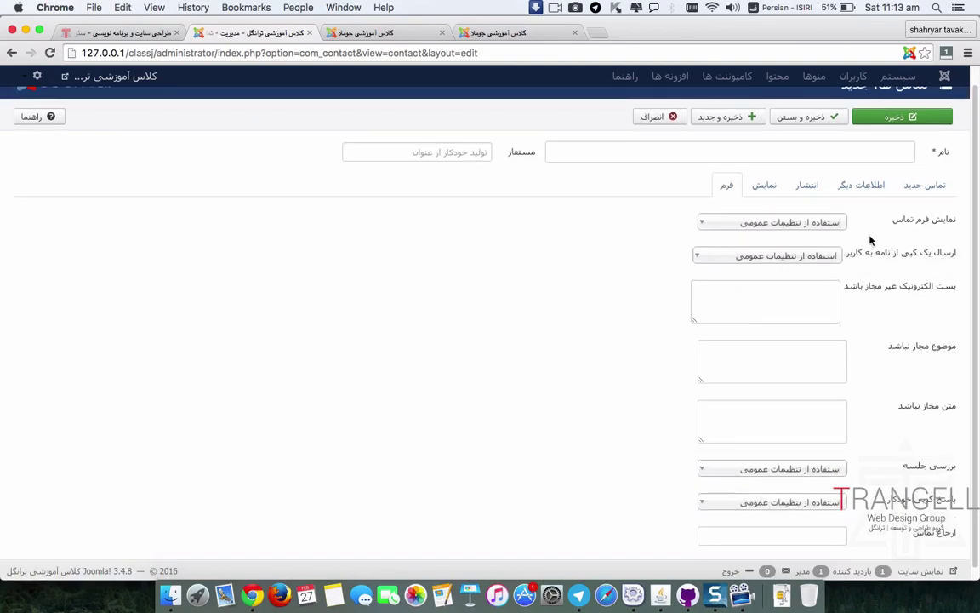
Step: Name the contact 'تماس با سایت ترانگل' and save & close
left_click(923, 185)
type("تماس با سایت ترانگل")
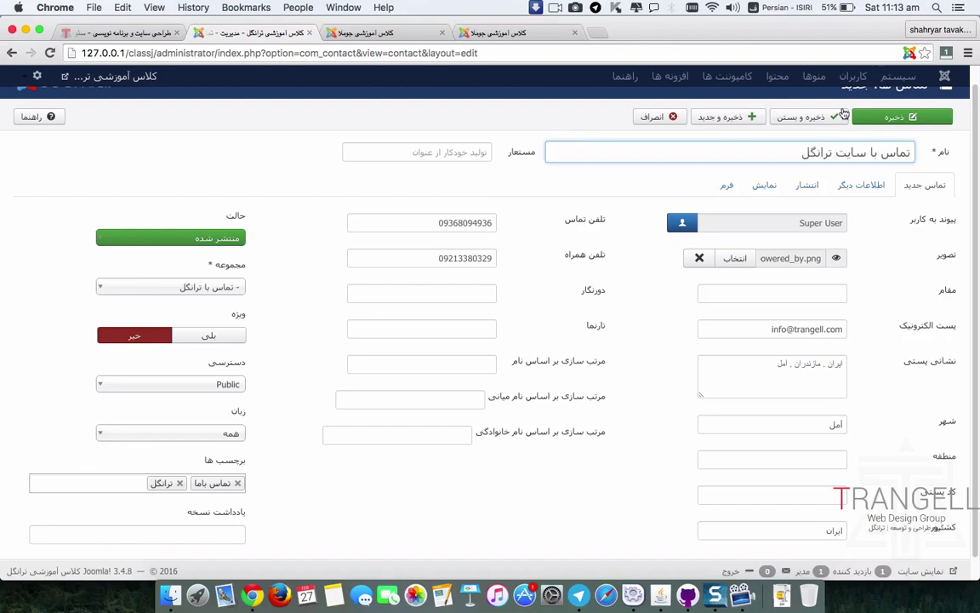
left_click(826, 119)
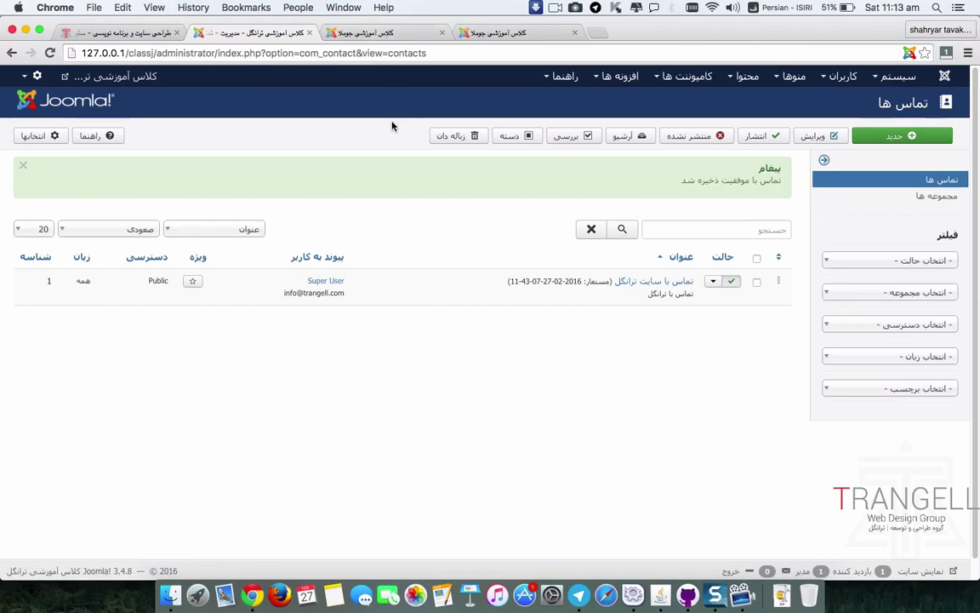
Step: Open the Main Menu items list via Menus > Main Menu and click New
mouse_move(794, 82)
mouse_move(788, 102)
left_click(766, 128)
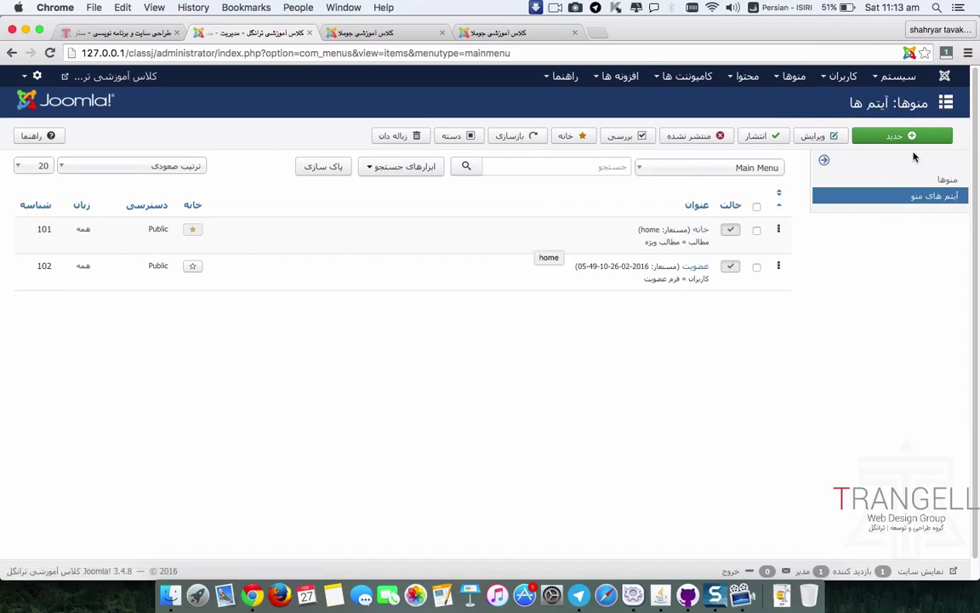
left_click(859, 134)
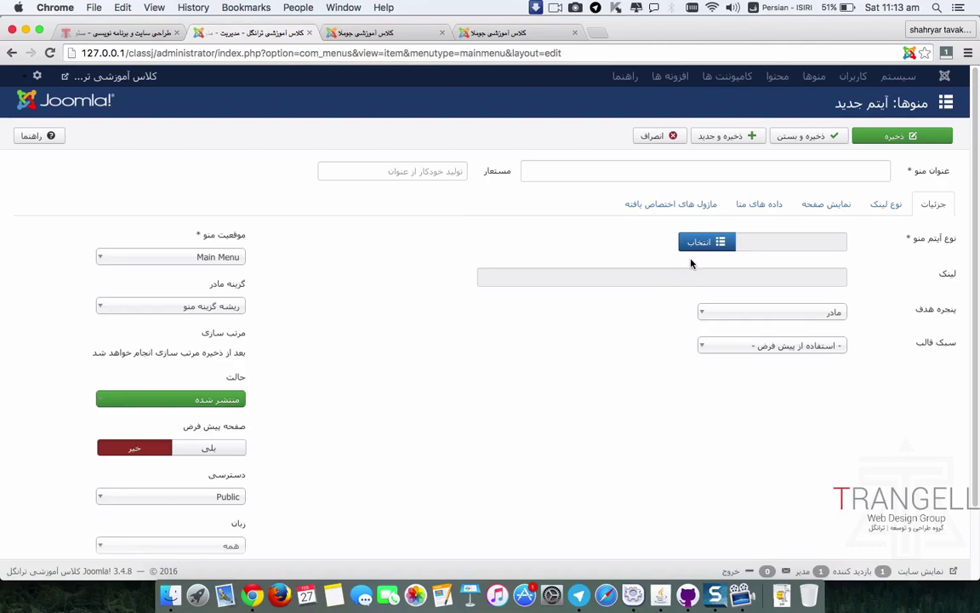
Step: Title the new menu item 'تماس با ترانگل'
left_click(833, 171)
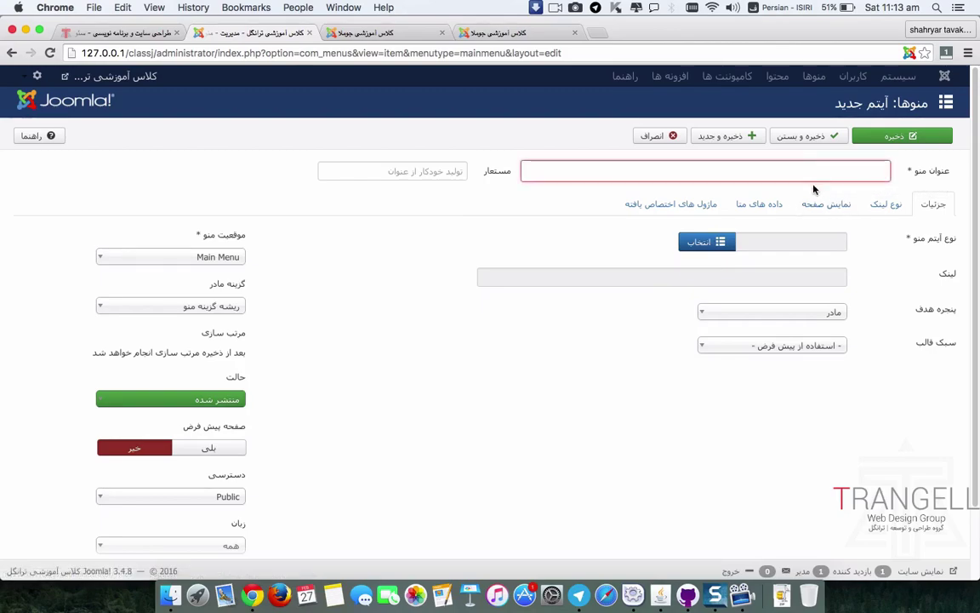
type("تما")
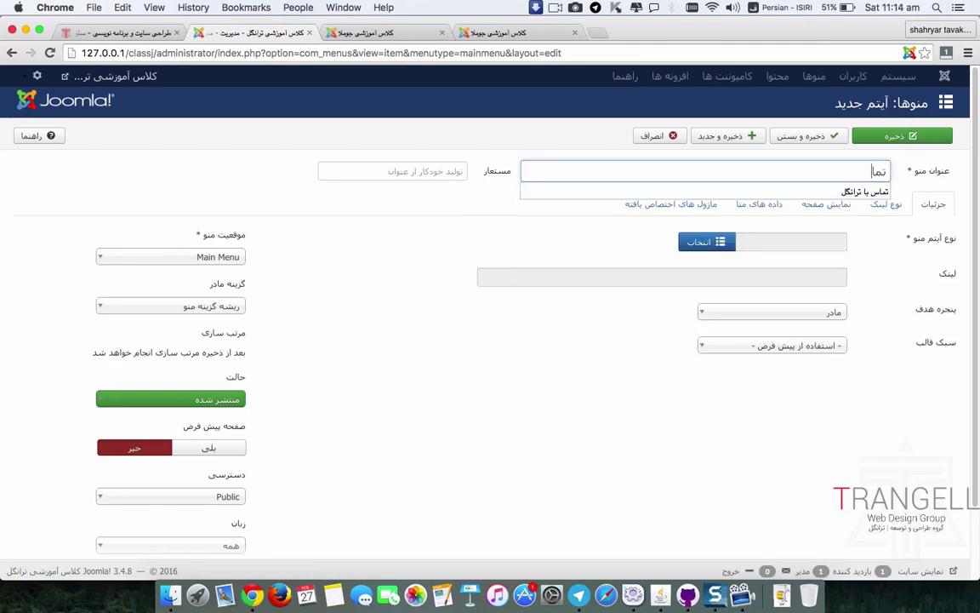
type("س با")
key("Down")
key("Return")
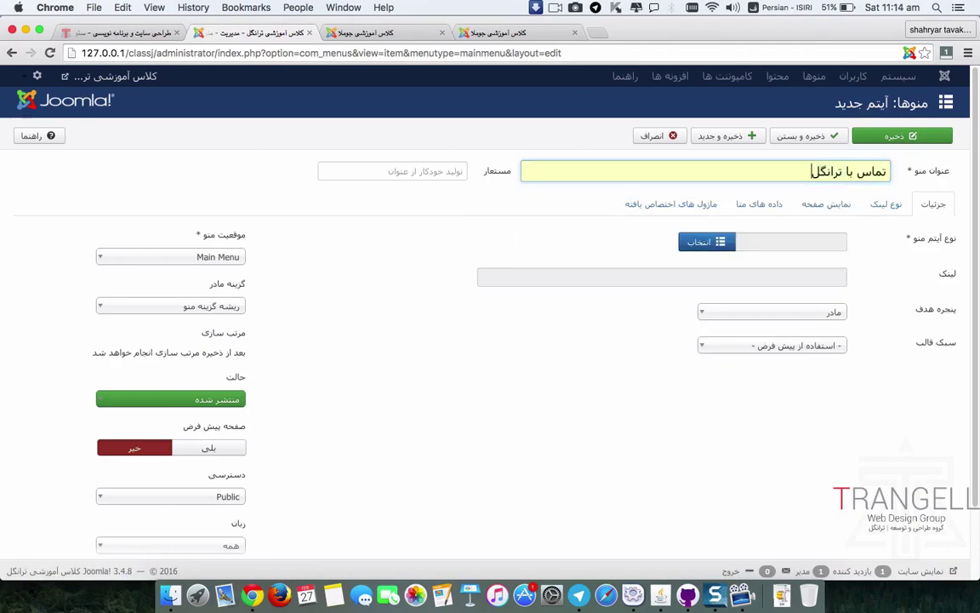
Step: Make it a Single Contact item for 'تماس با سایت ترانگل' and save & close
left_click(707, 241)
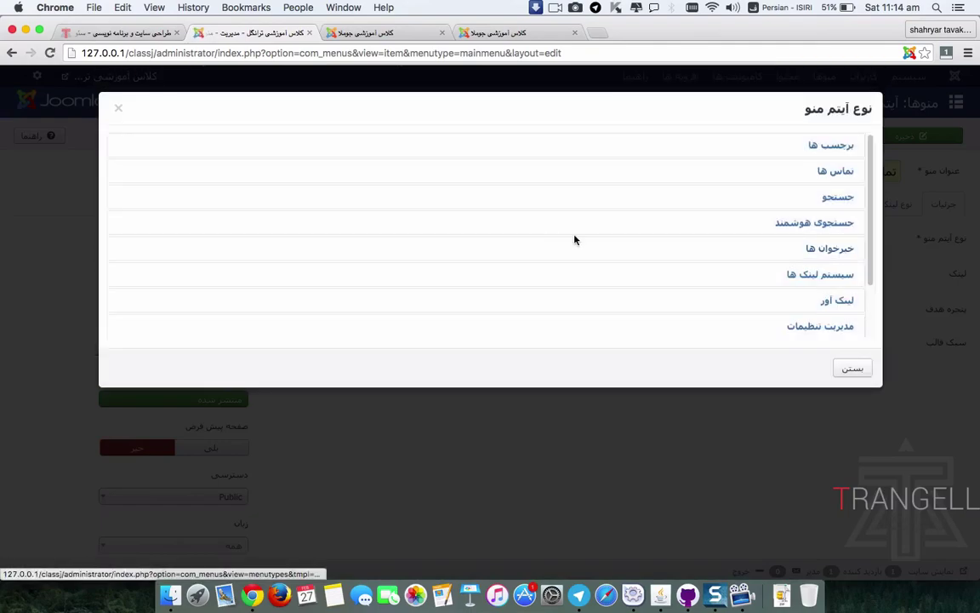
left_click(839, 171)
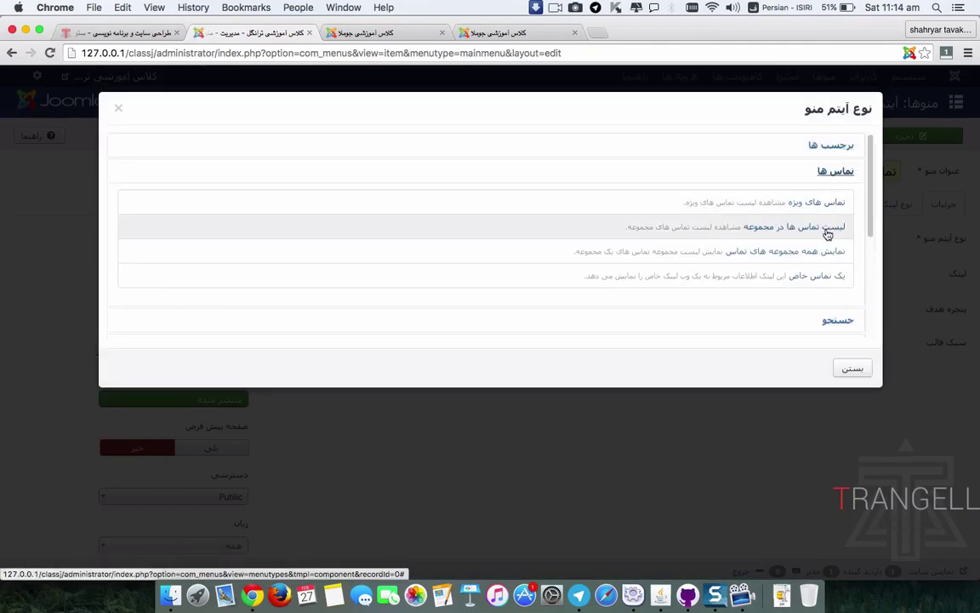
left_click(822, 276)
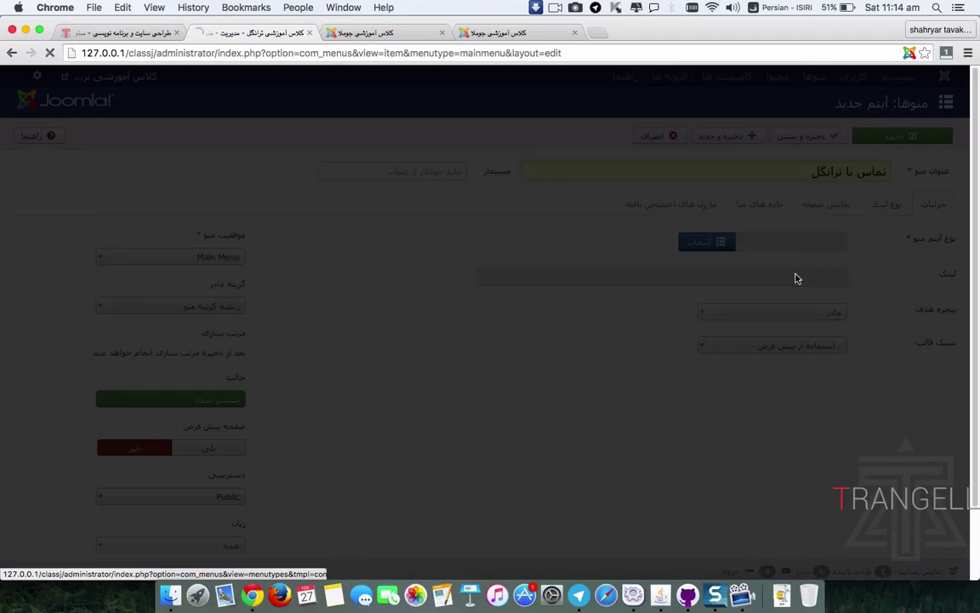
left_click(711, 278)
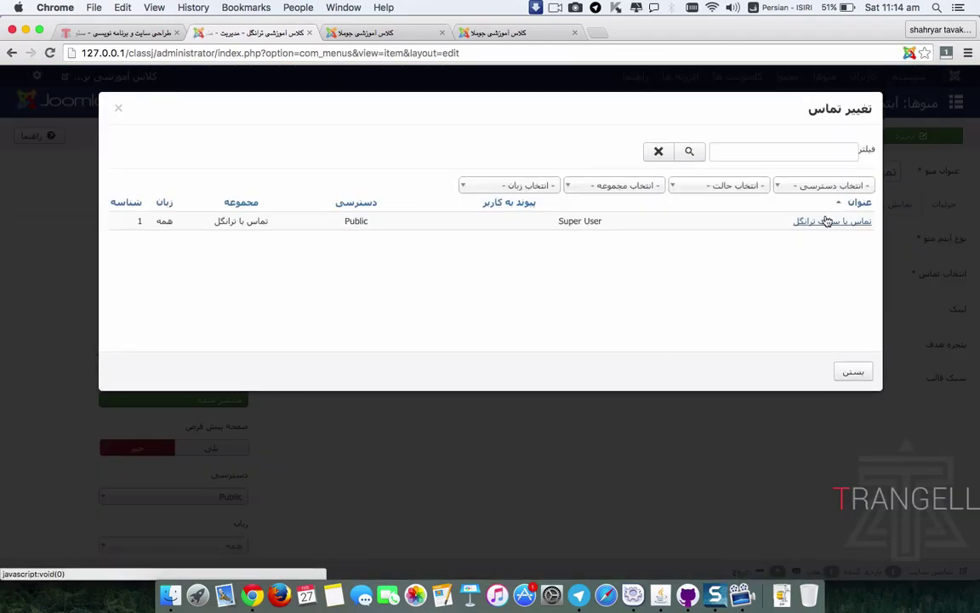
left_click(827, 221)
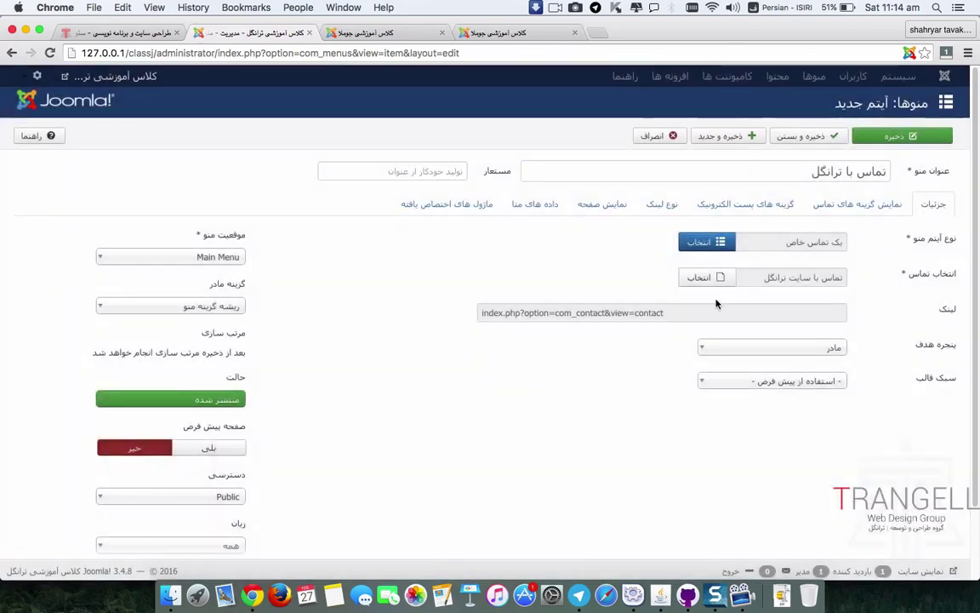
left_click(808, 136)
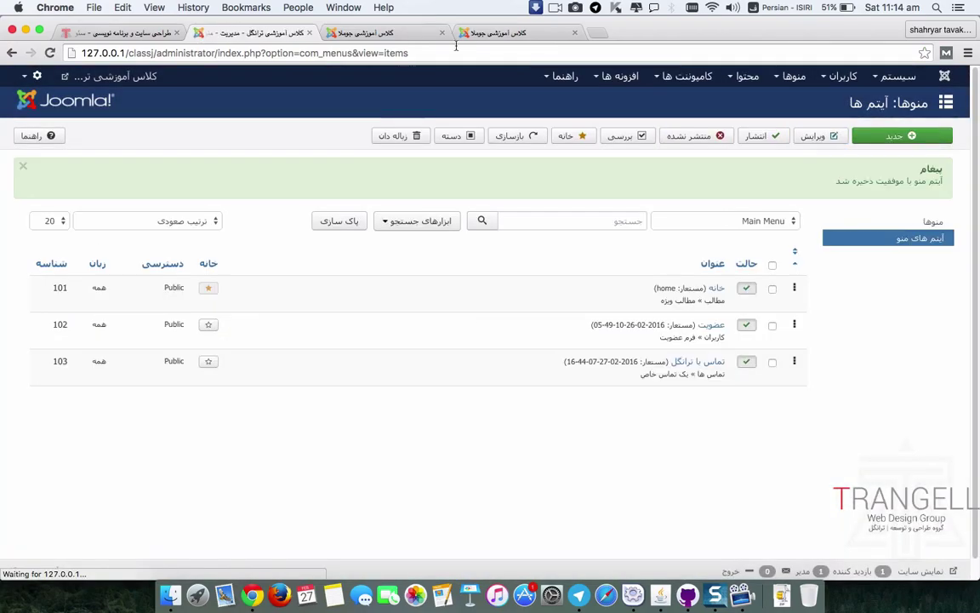
Step: Reload the front end and open the تماس با ترانگل contact page with its contact form expanded
left_click(383, 33)
left_click(49, 53)
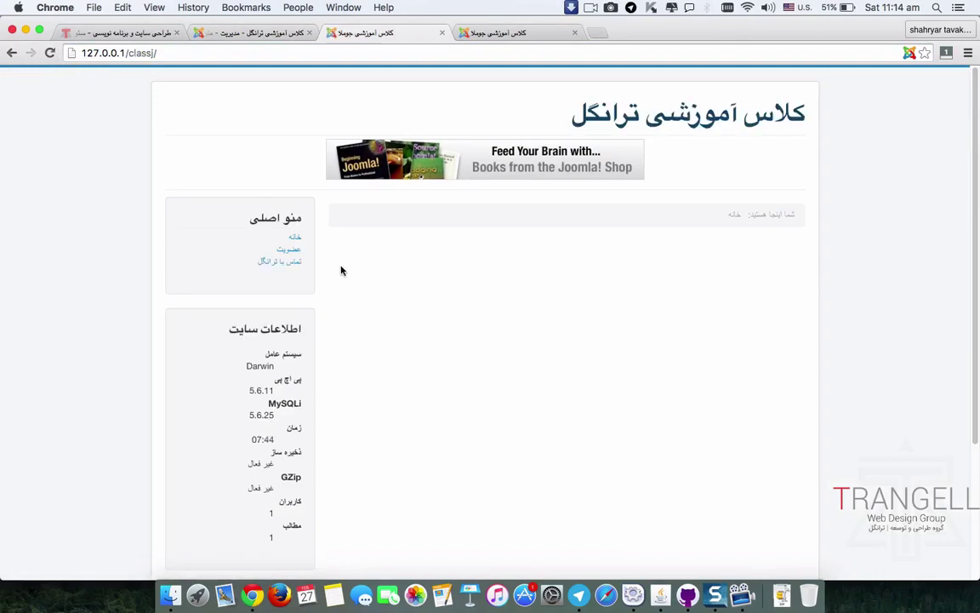
left_click(284, 264)
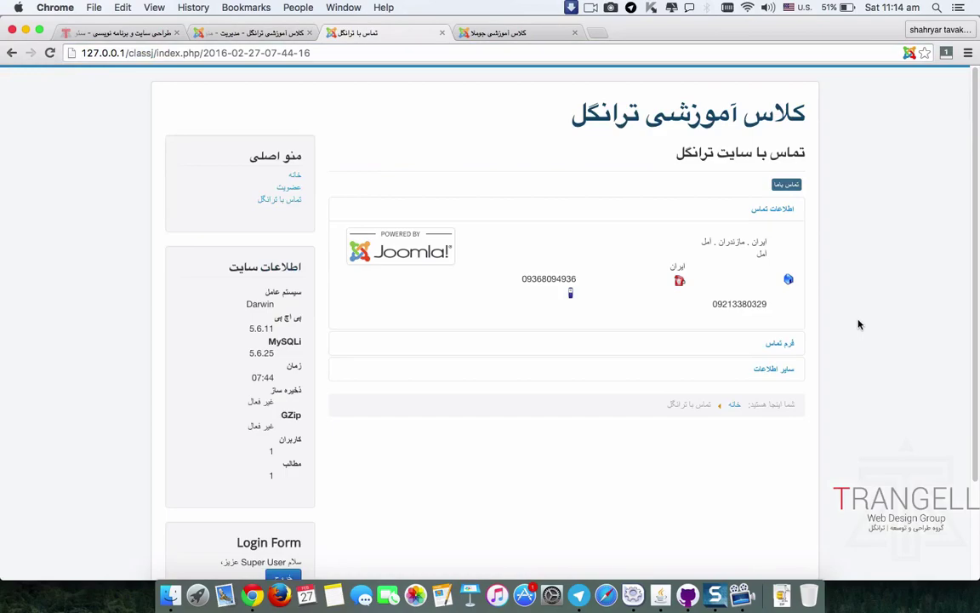
left_click(777, 343)
scroll(846, 357, "down", 1)
scroll(846, 358, "down", 5)
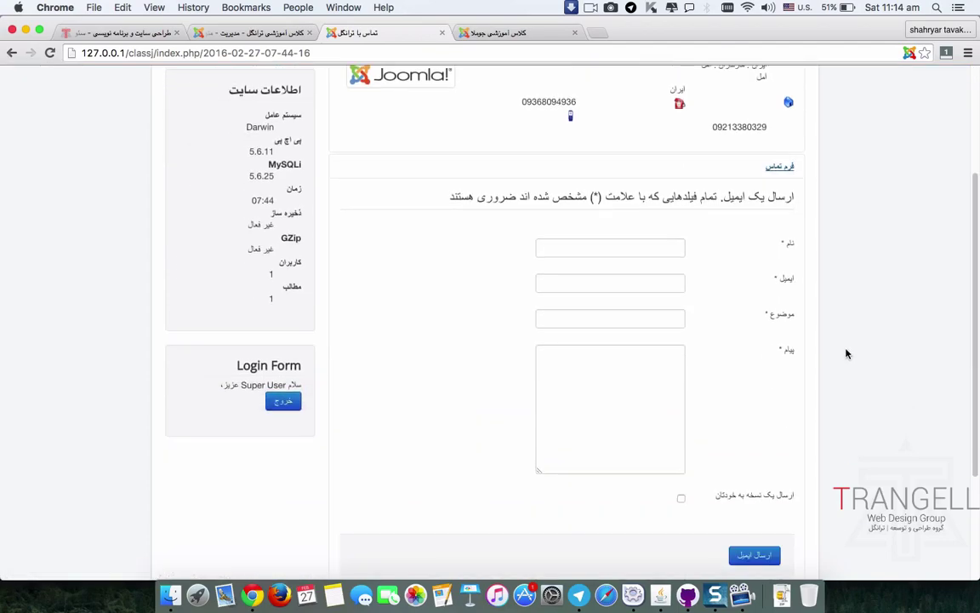
Step: Open the تماس با سایت ترانگل contact from Components > Contacts and view its Form settings
left_click(249, 33)
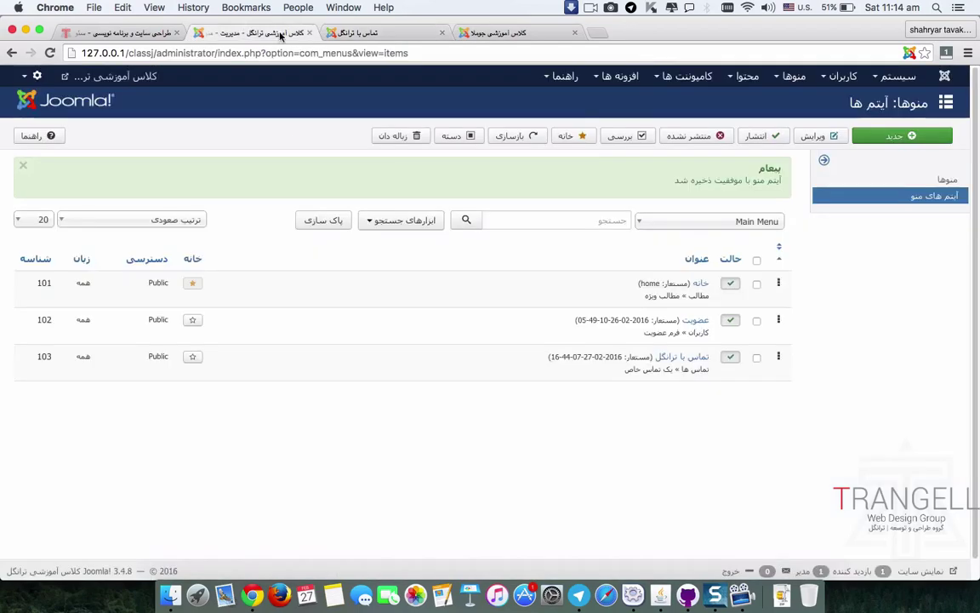
left_click(689, 78)
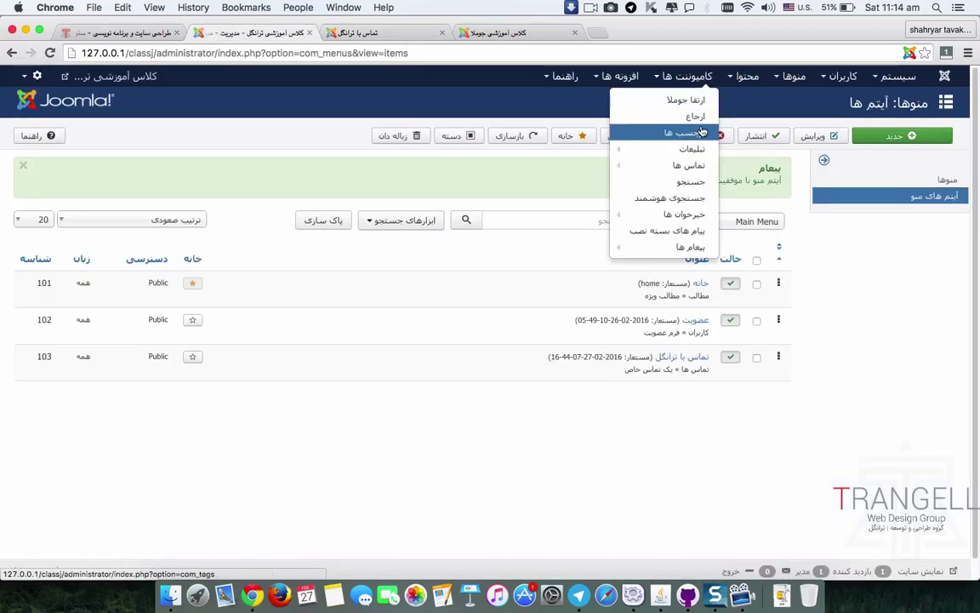
mouse_move(696, 170)
left_click(579, 166)
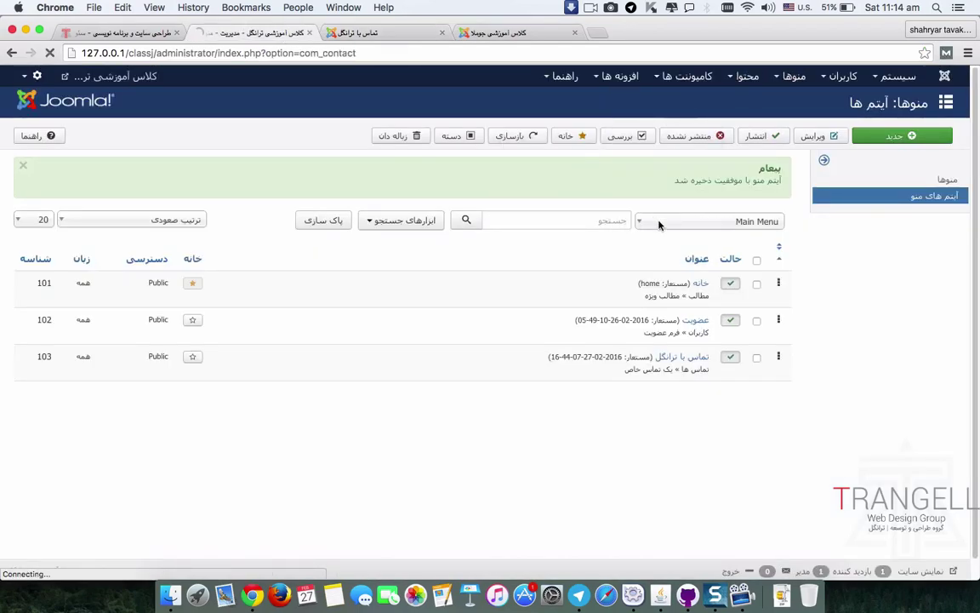
left_click(680, 229)
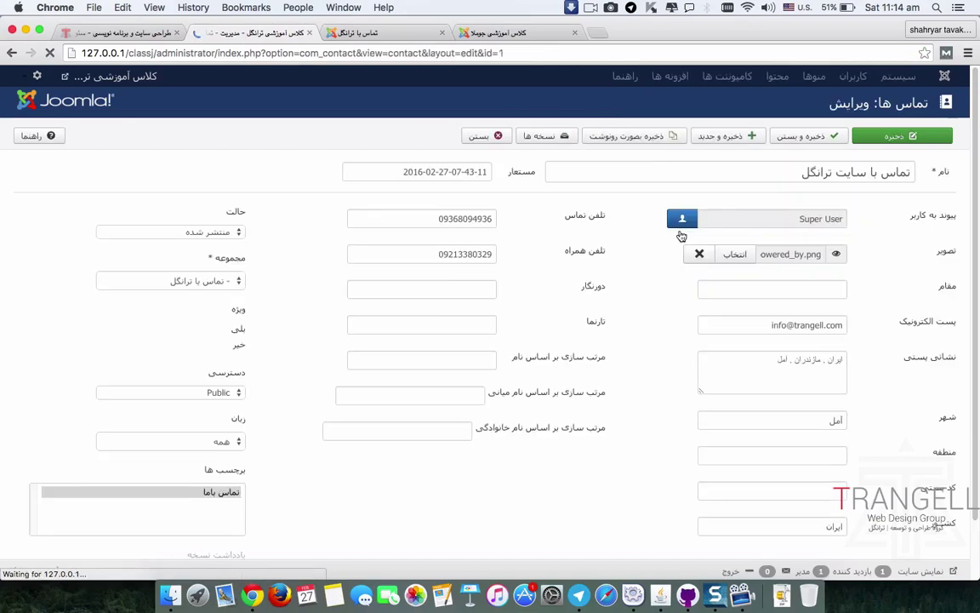
left_click(746, 207)
scroll(737, 327, "down", 1)
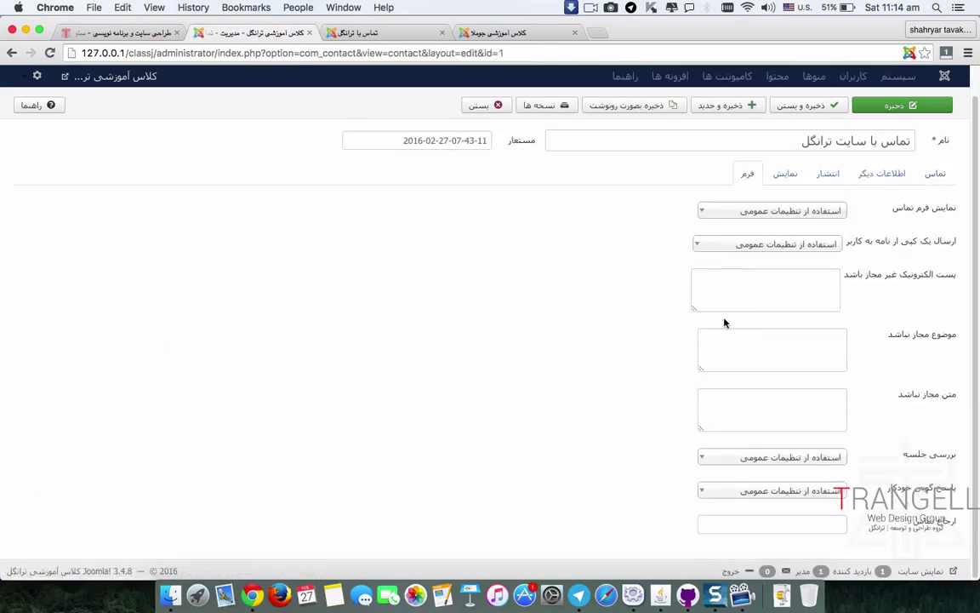
Step: On the front-end contact page, expand the other information section, then collapse both sections
left_click(349, 32)
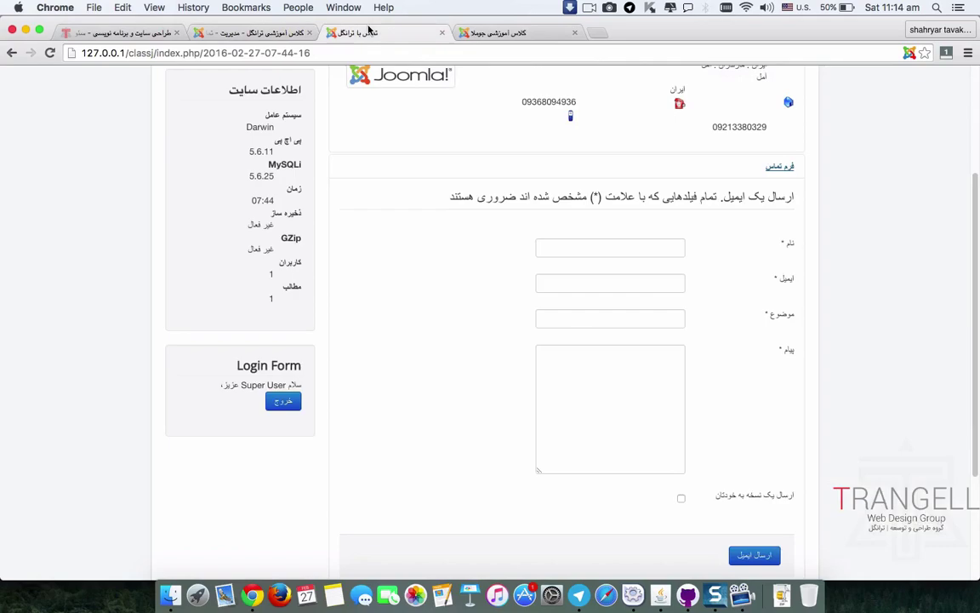
scroll(732, 255, "down", 3)
left_click(773, 477)
scroll(817, 455, "down", 5)
scroll(822, 454, "up", 10)
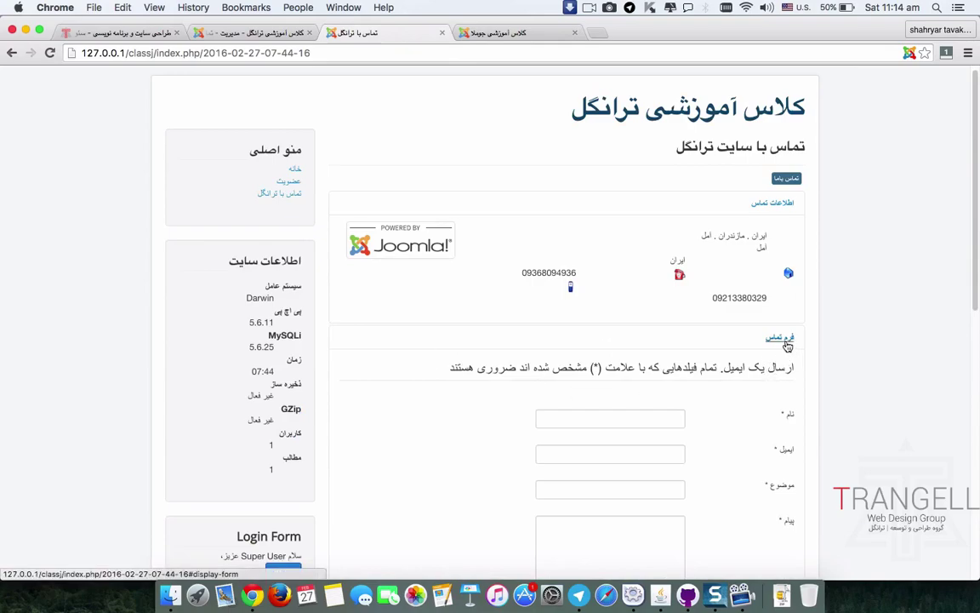
left_click(779, 338)
left_click(775, 364)
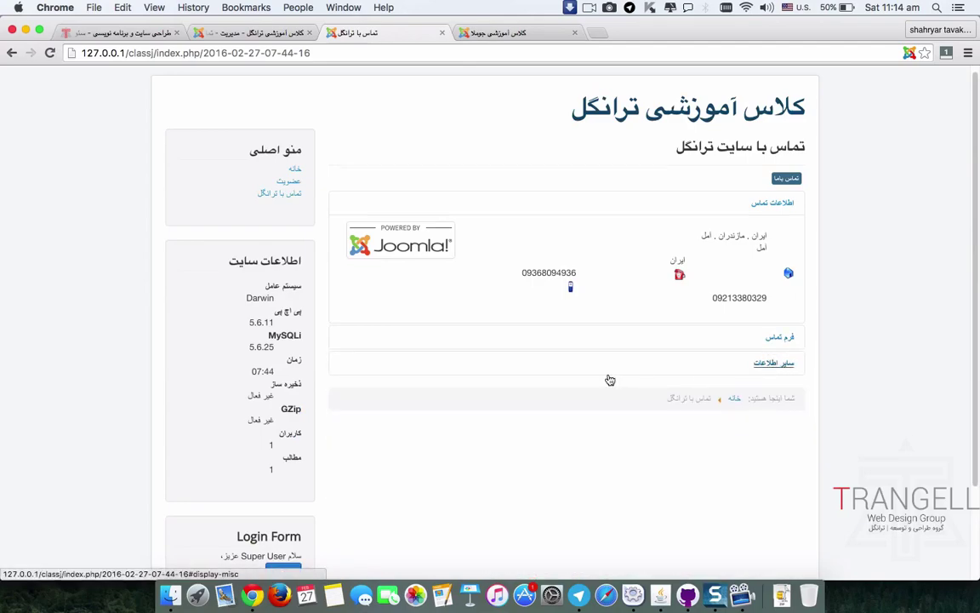
Step: Close the تماس با سایت ترانگل contact editor without saving, returning to the Contacts list
left_click(251, 32)
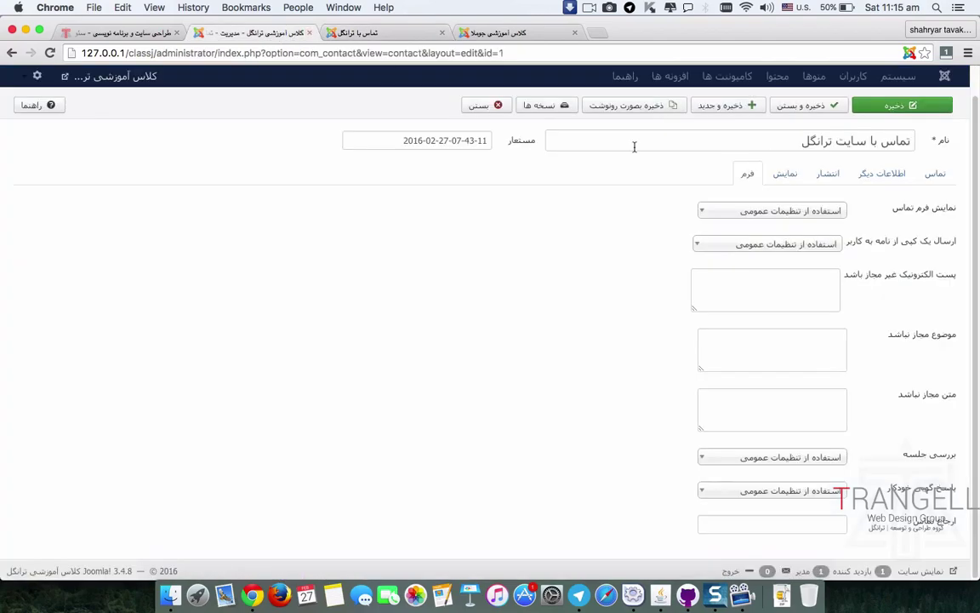
left_click(479, 105)
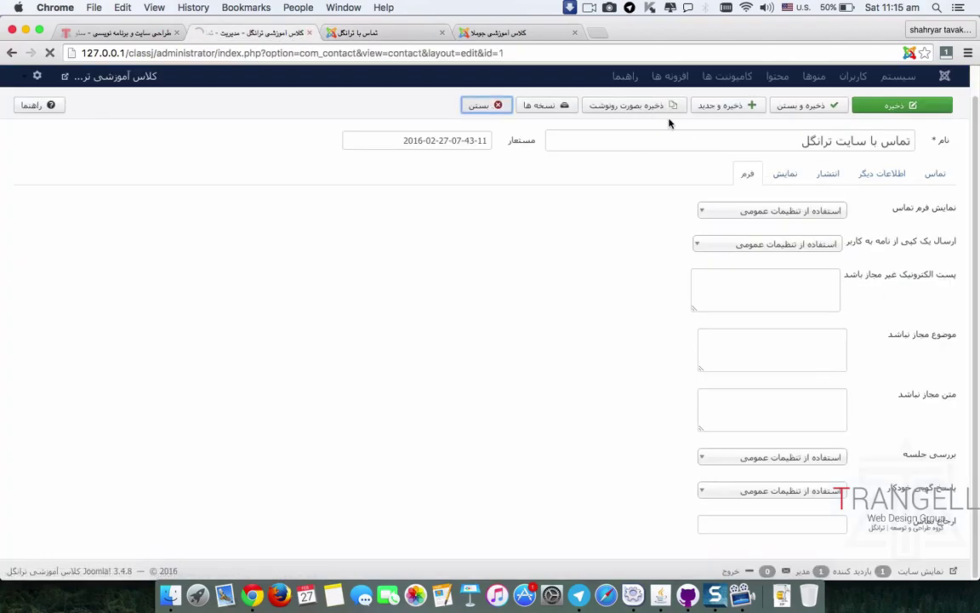
left_click(689, 76)
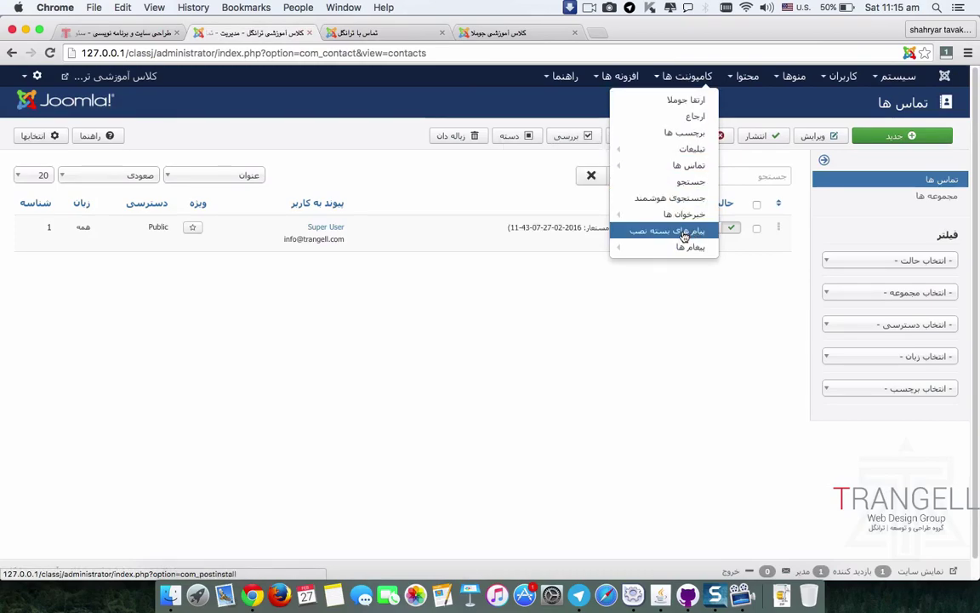
mouse_move(679, 246)
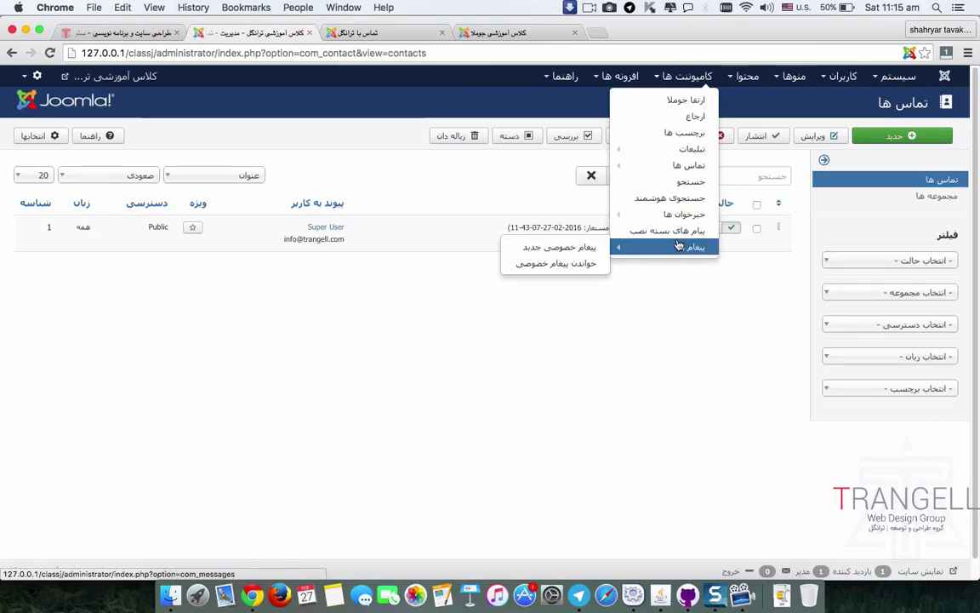